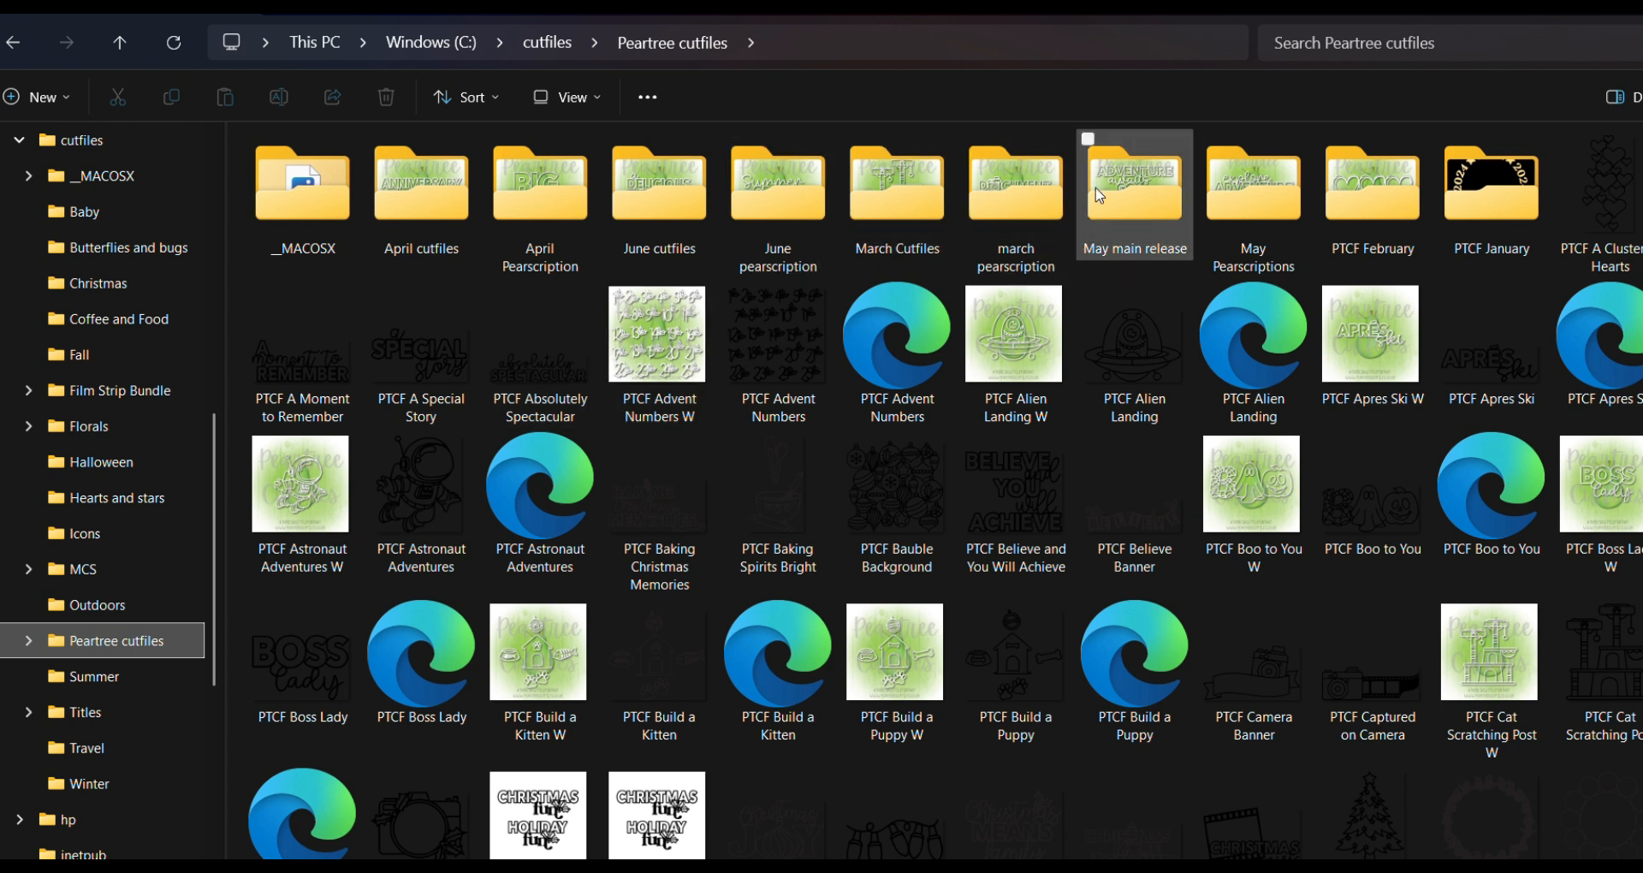
- Open the May main release folder in Peartree cutfiles and open its PTCF Adventure cut file
{"action": "left_click", "coordinate": [1137, 194]}
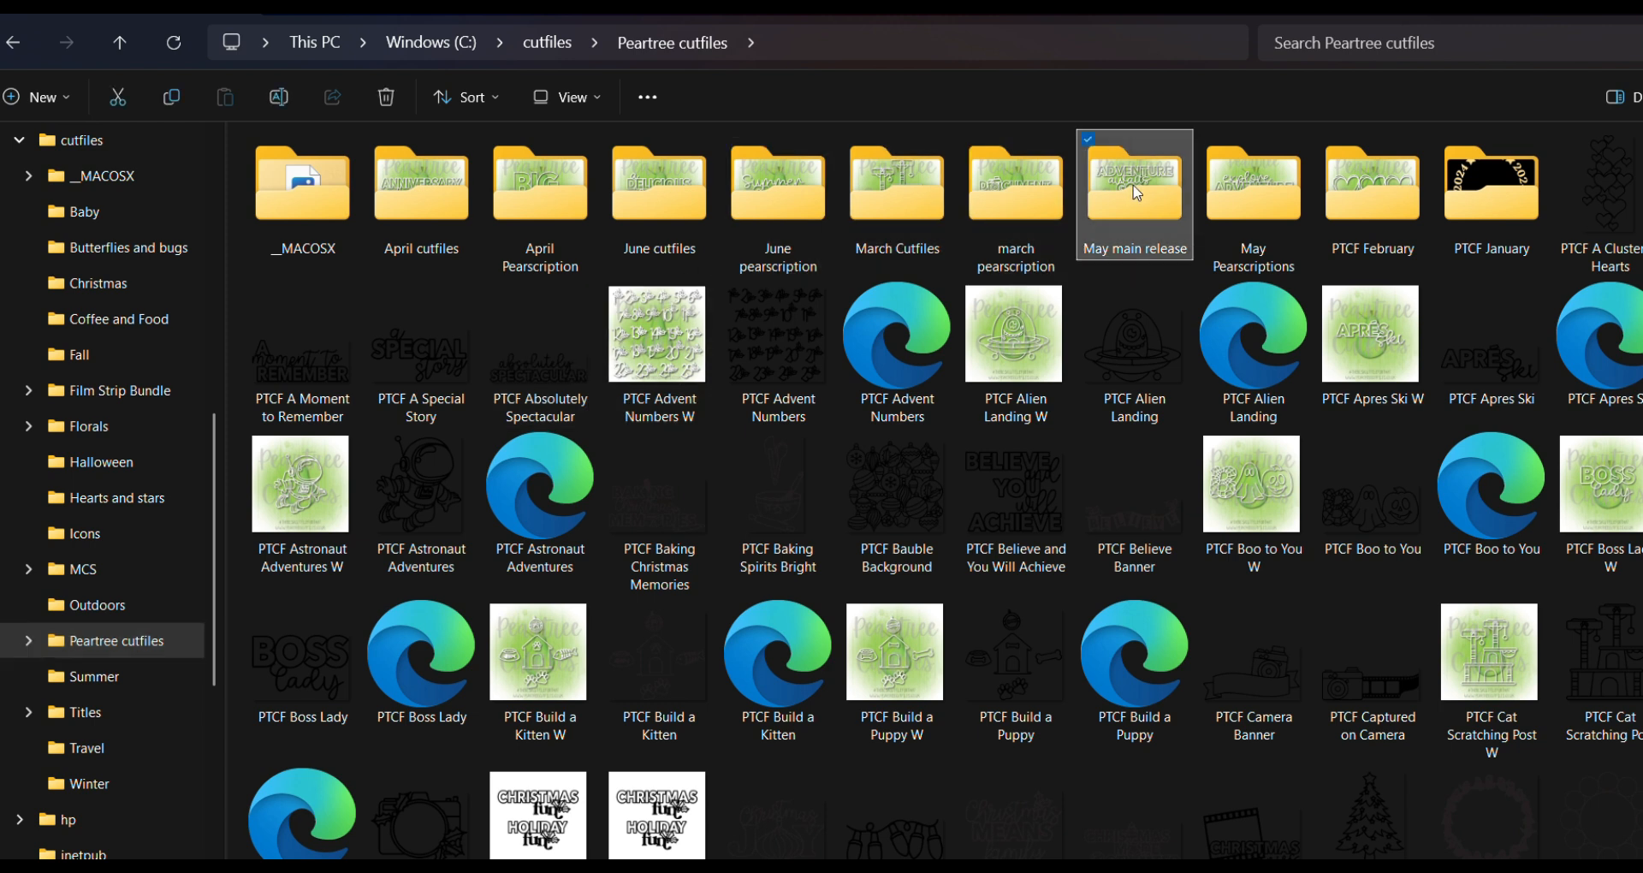
{"action": "double_click", "coordinate": [1137, 193]}
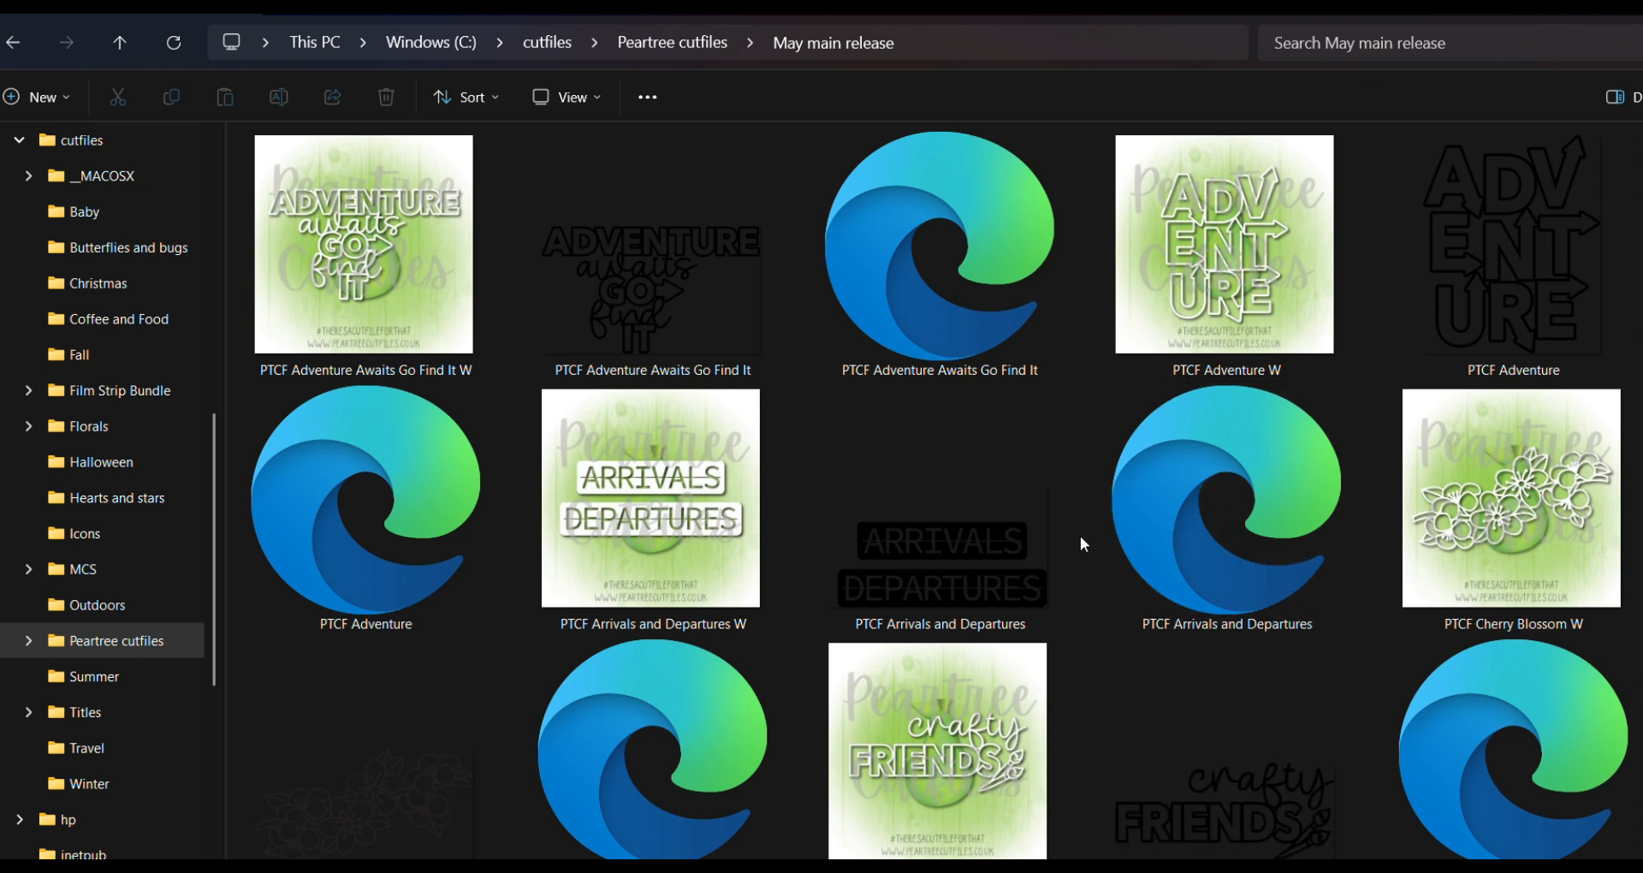
{"action": "mouse_move", "coordinate": [1208, 520]}
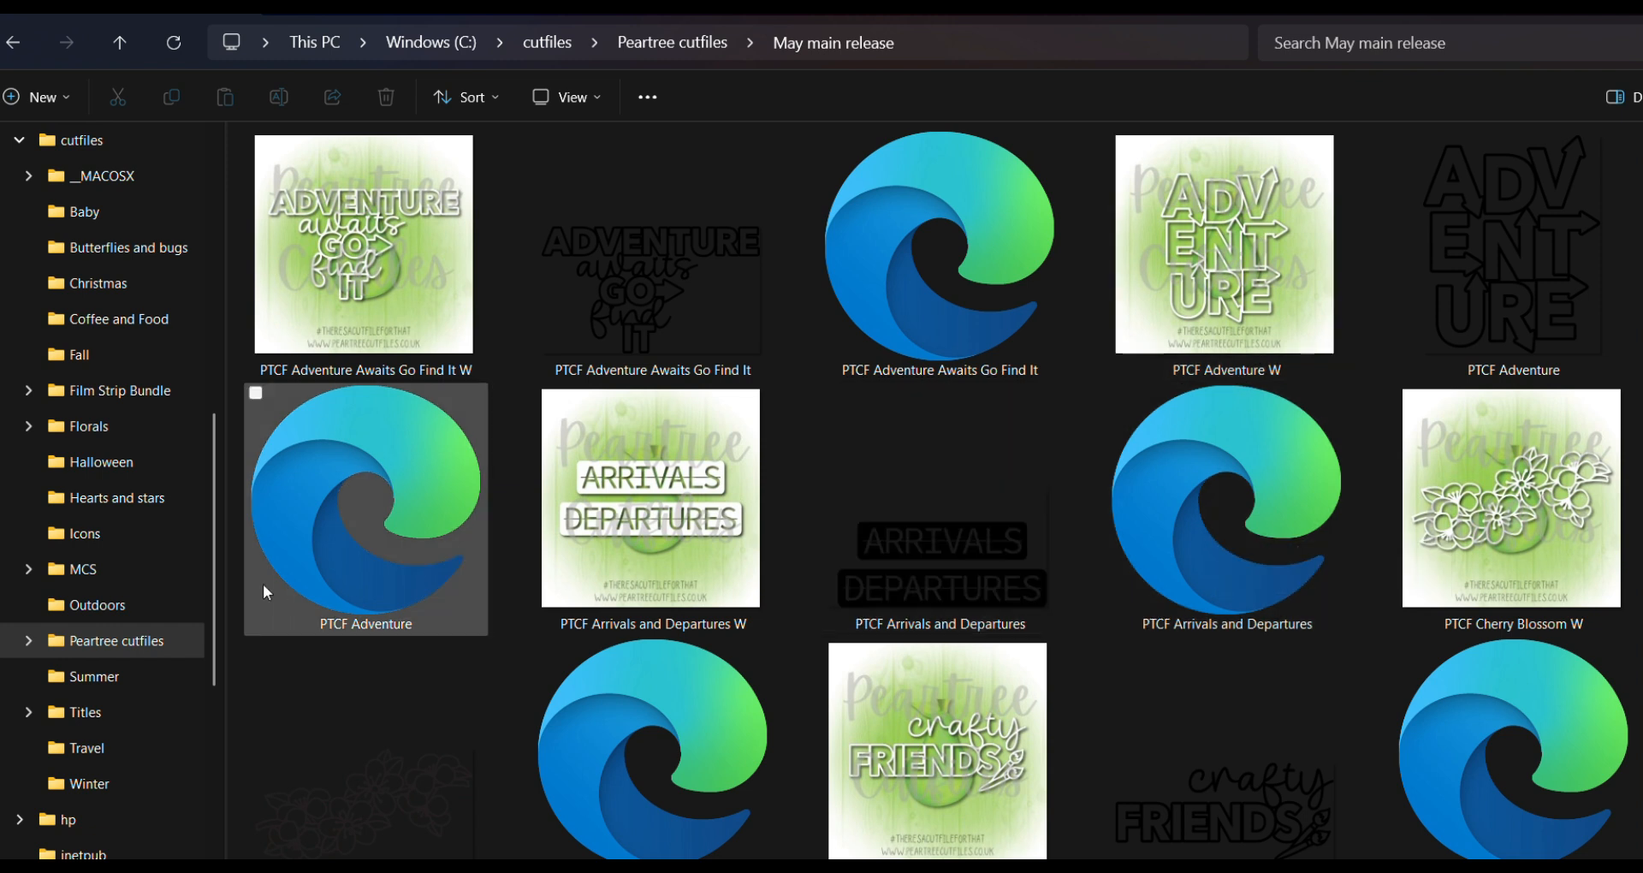
{"action": "left_click", "coordinate": [381, 489]}
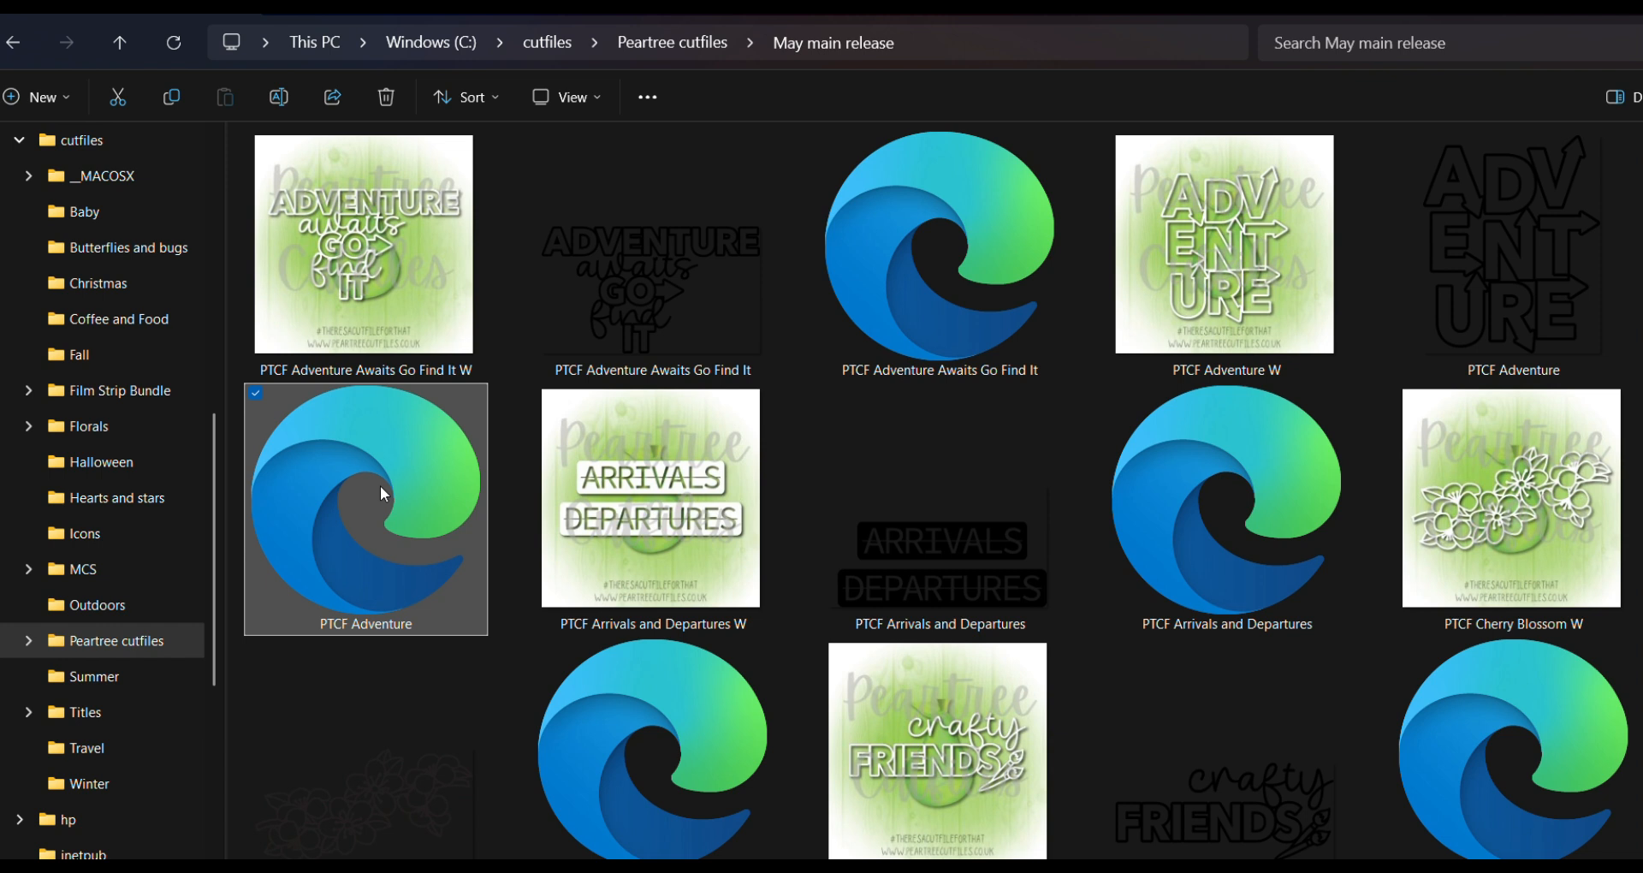
{"action": "double_click", "coordinate": [380, 485]}
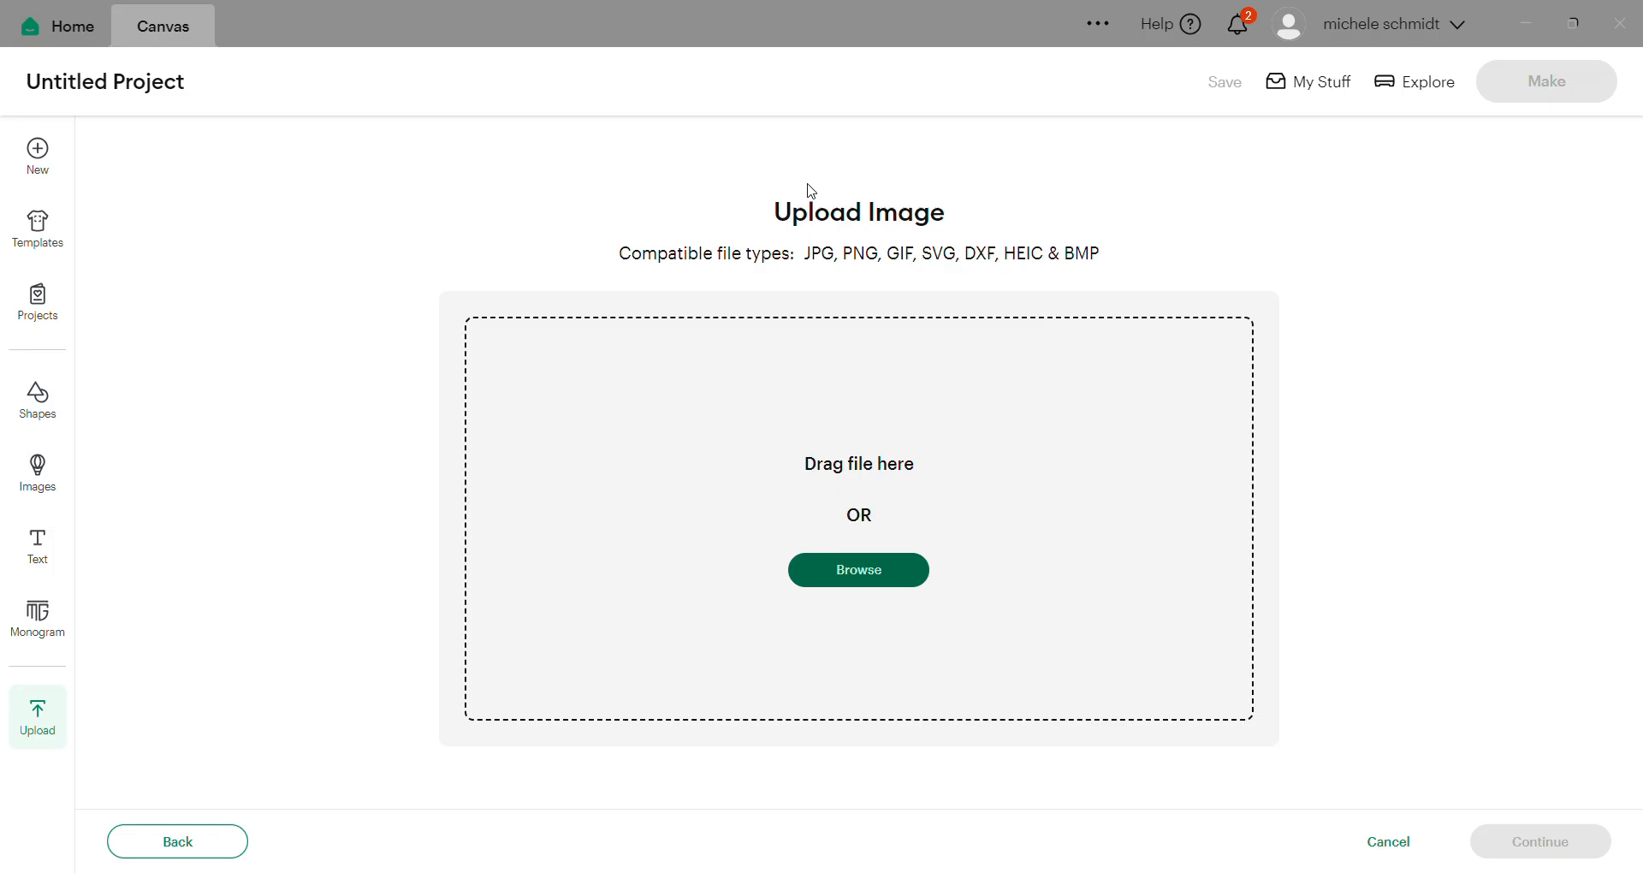
- Switch to Cricut Design Space, upload the PTCF Details image to the canvas and collapse the image library
{"action": "left_click", "coordinate": [236, 322]}
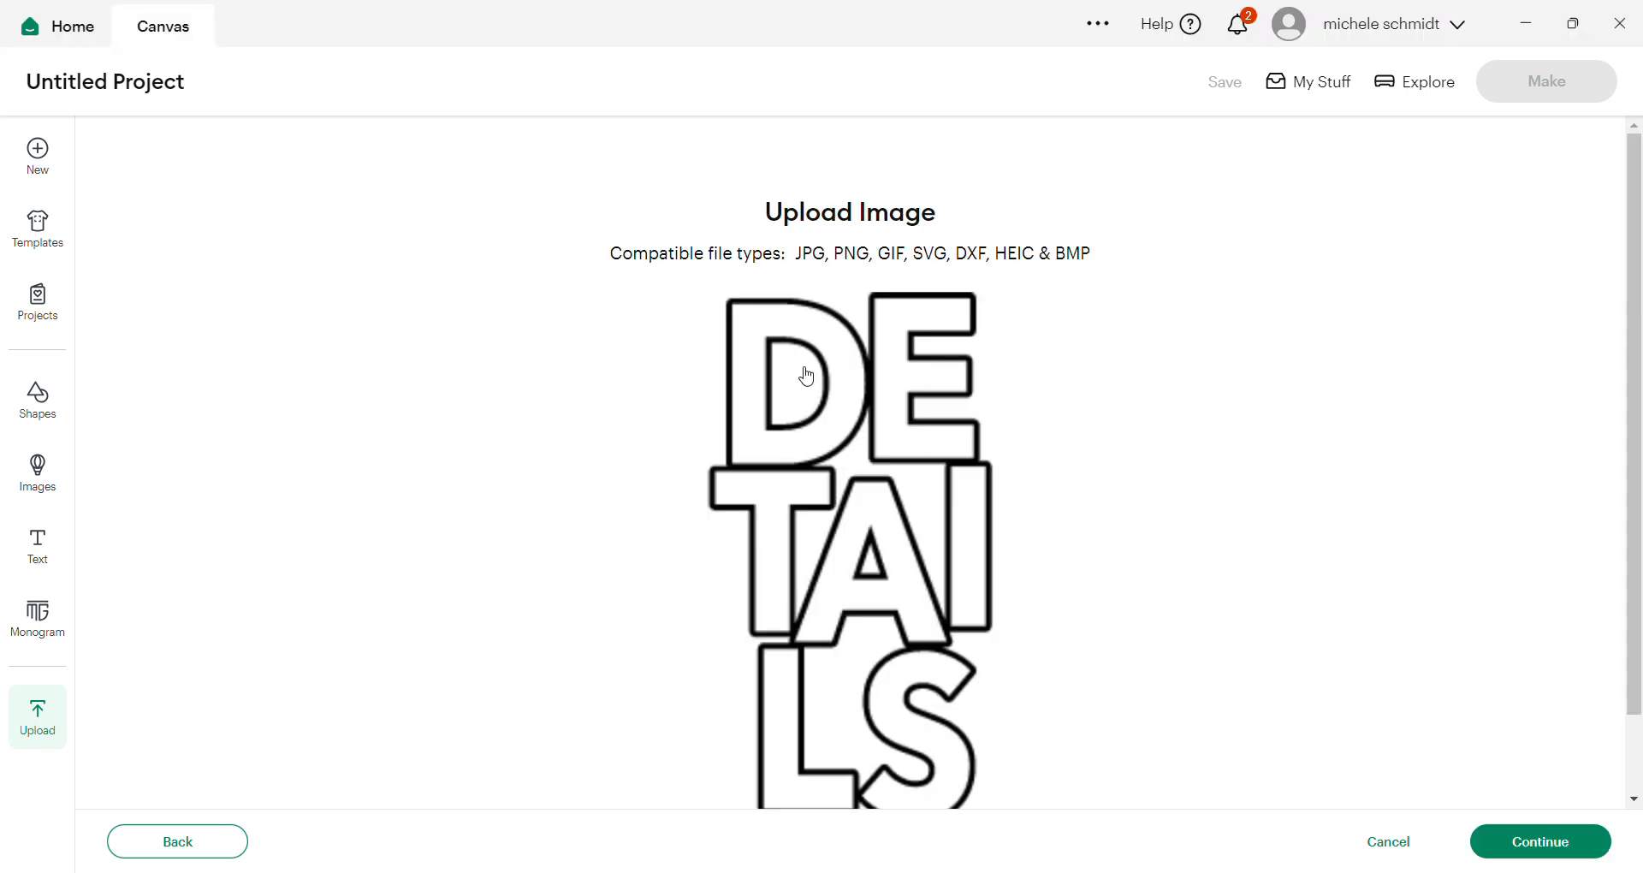
{"action": "left_click", "coordinate": [1556, 841]}
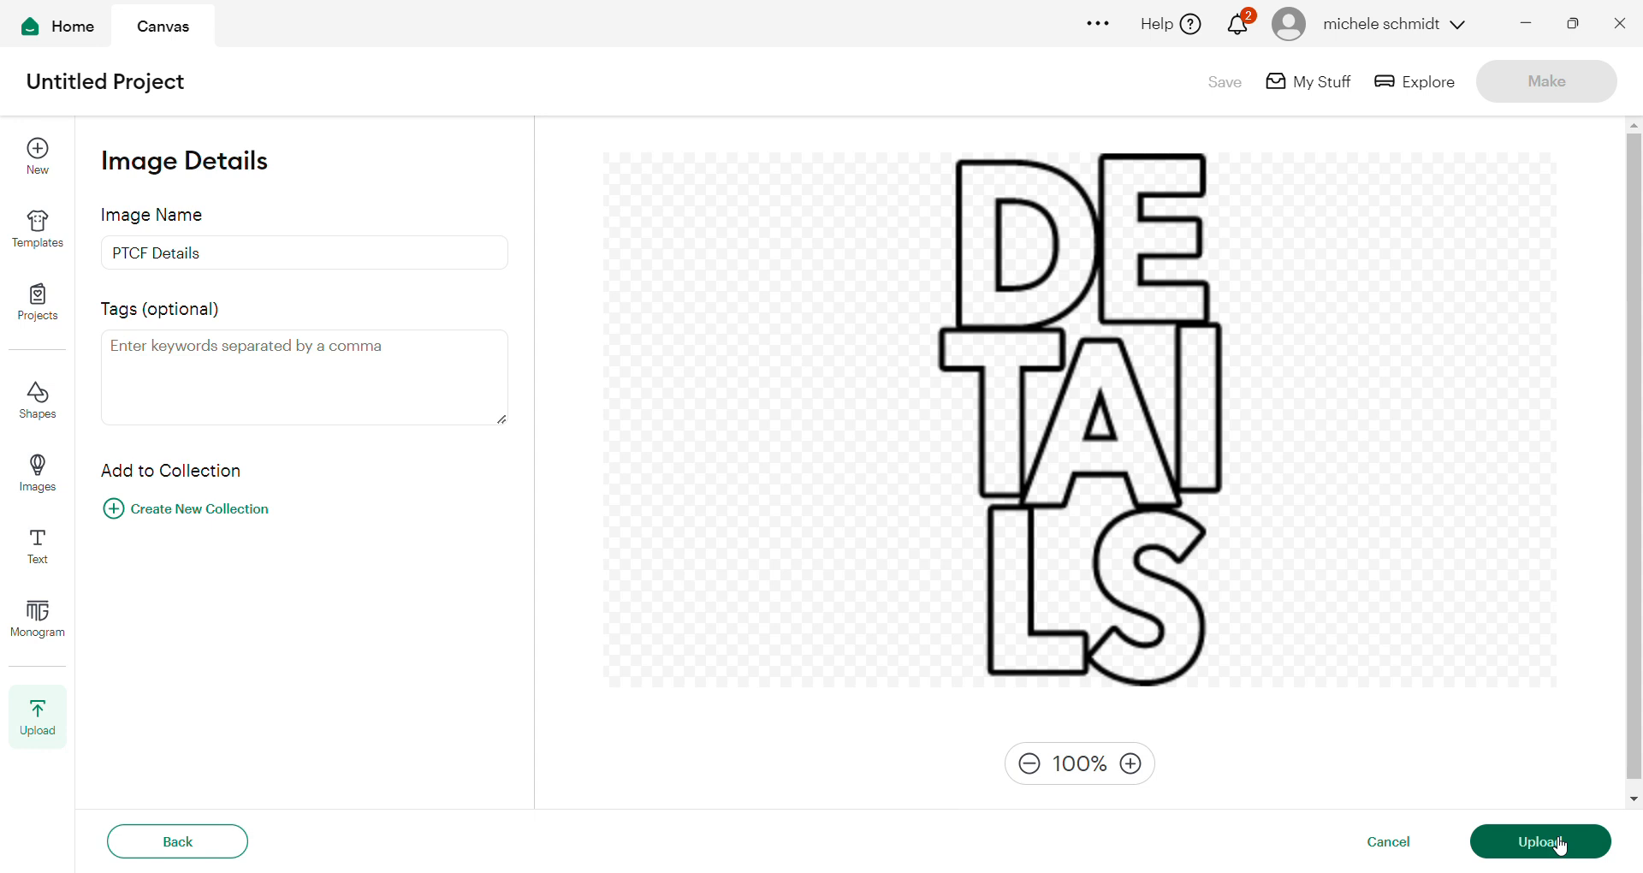
{"action": "left_click", "coordinate": [1540, 841]}
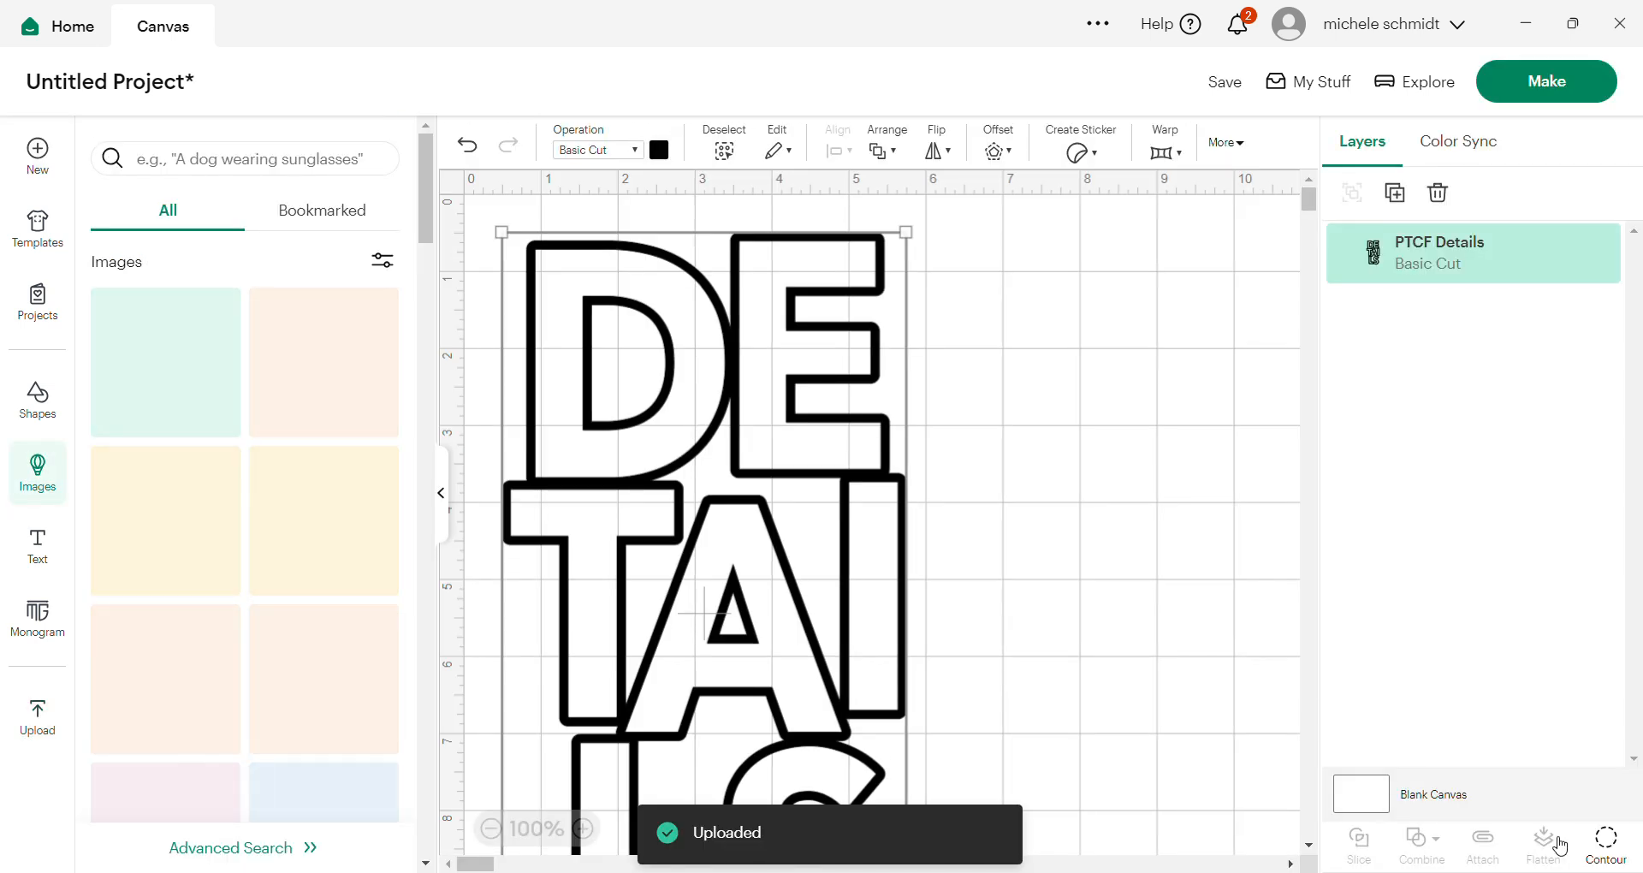
{"action": "left_click", "coordinate": [442, 496]}
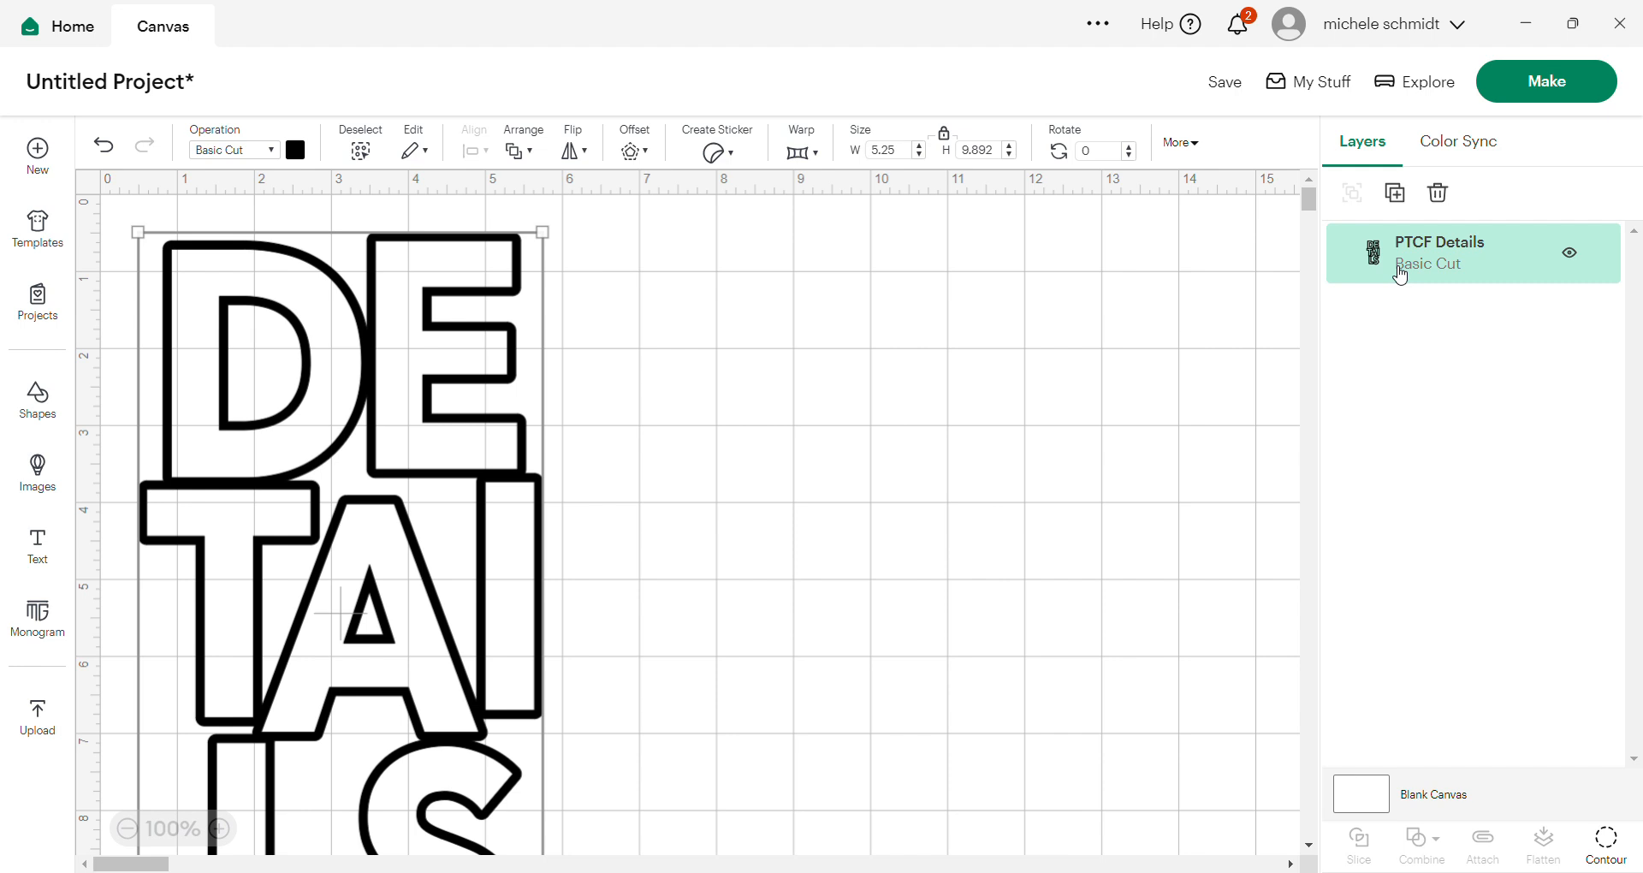
- Duplicate the PTCF Details image and hide the duplicate layer
{"action": "right_click", "coordinate": [436, 421]}
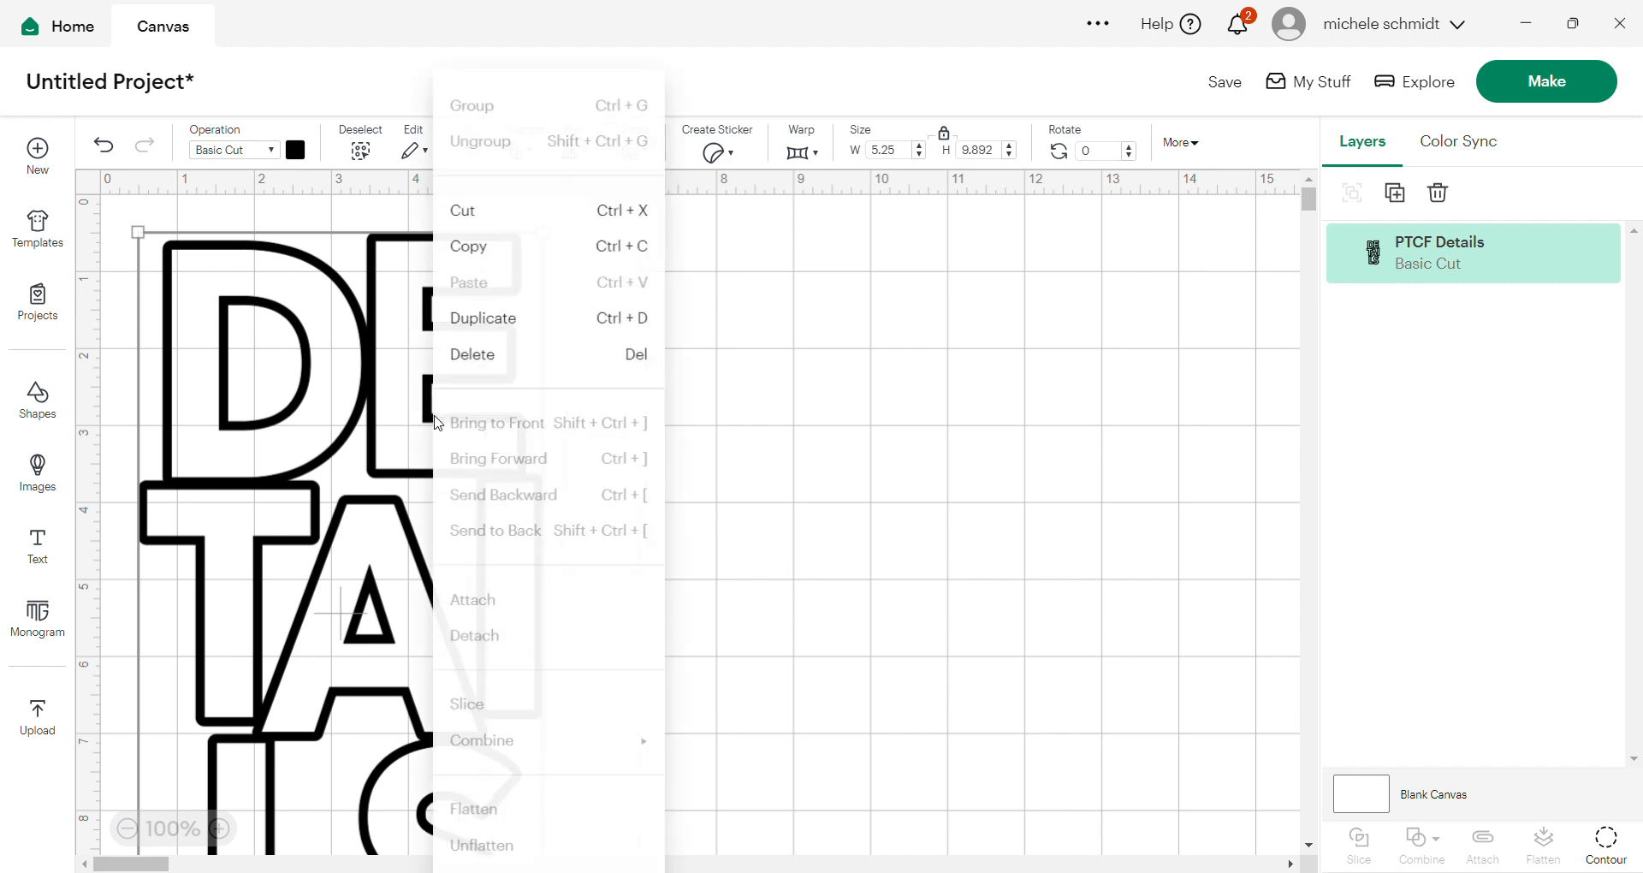
{"action": "left_click", "coordinate": [497, 329]}
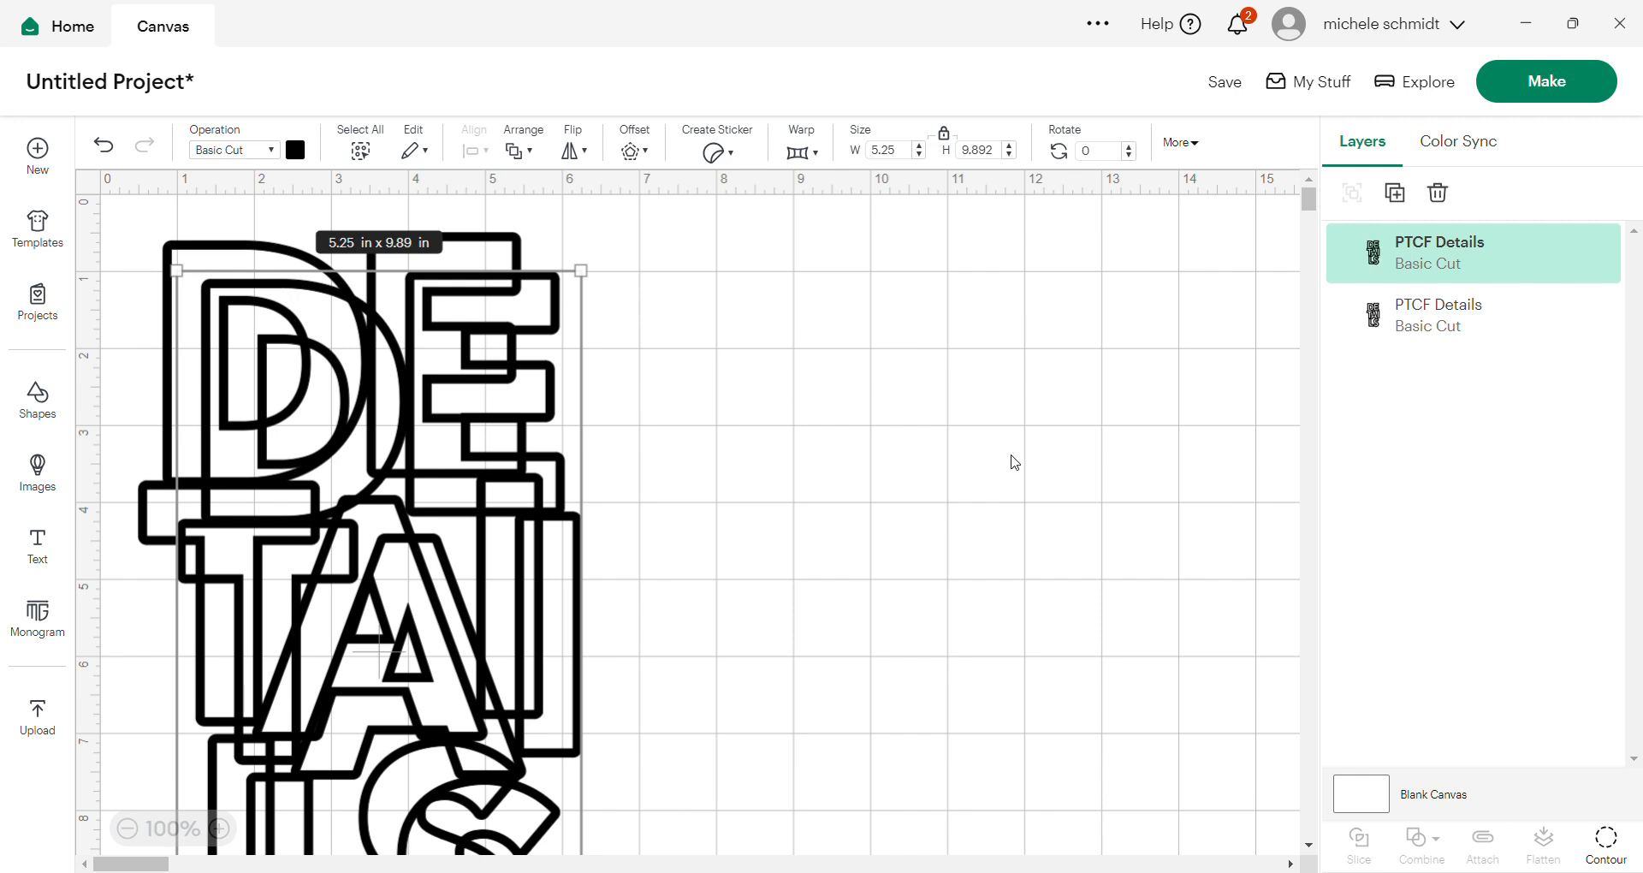
{"action": "left_click", "coordinate": [1569, 252]}
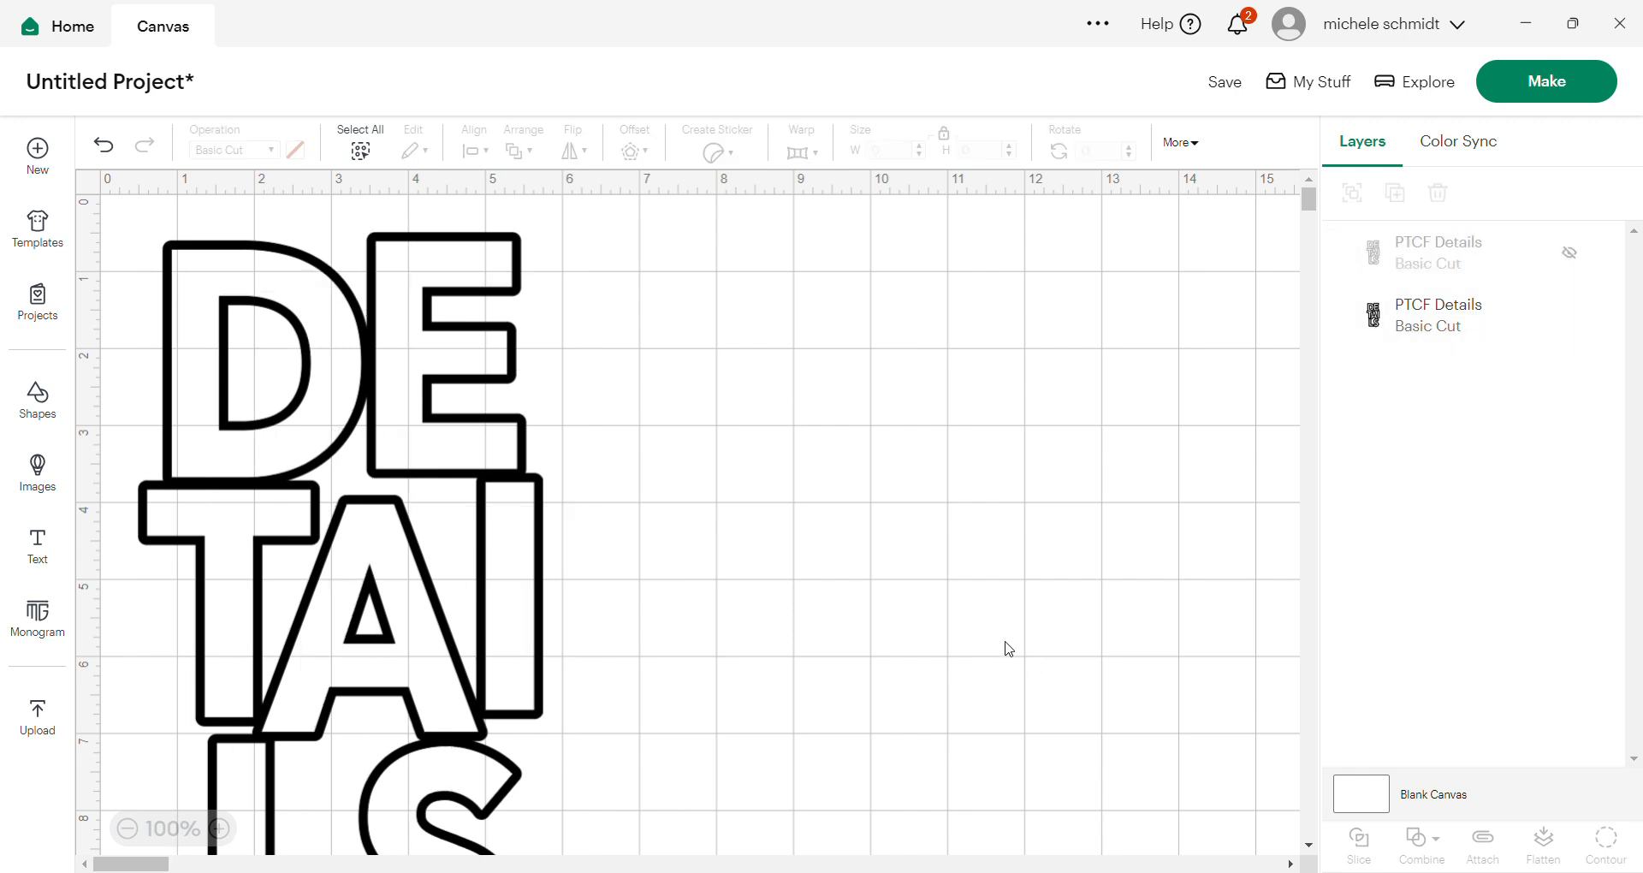
- Hide all contours of the visible PTCF Details layer to make it a solid shape
{"action": "left_click", "coordinate": [360, 151]}
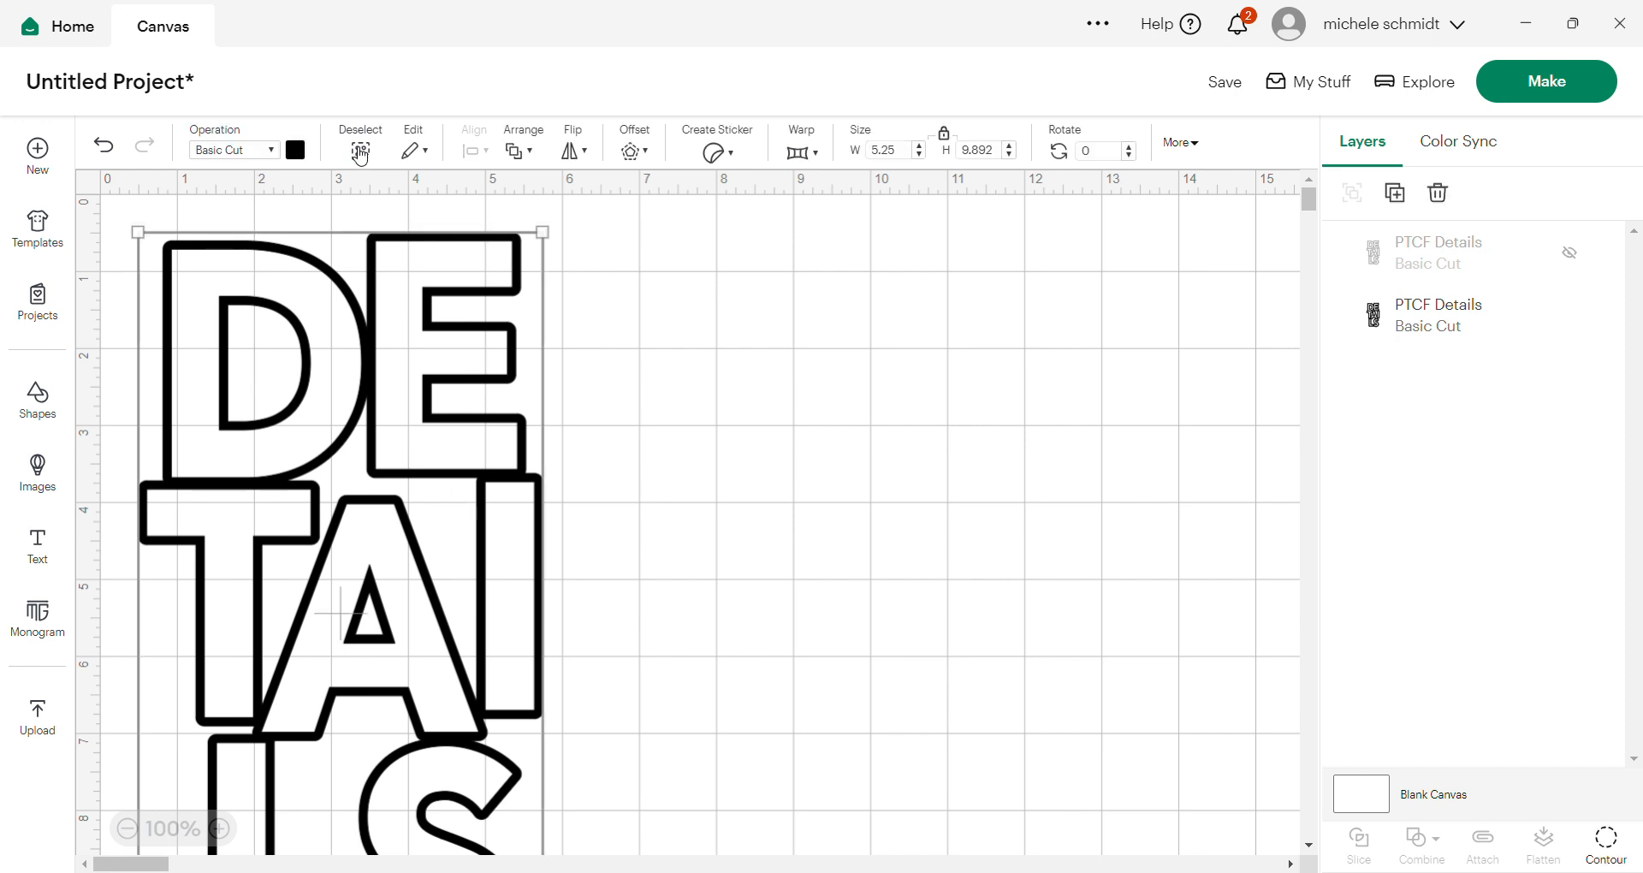
{"action": "left_click", "coordinate": [1613, 843]}
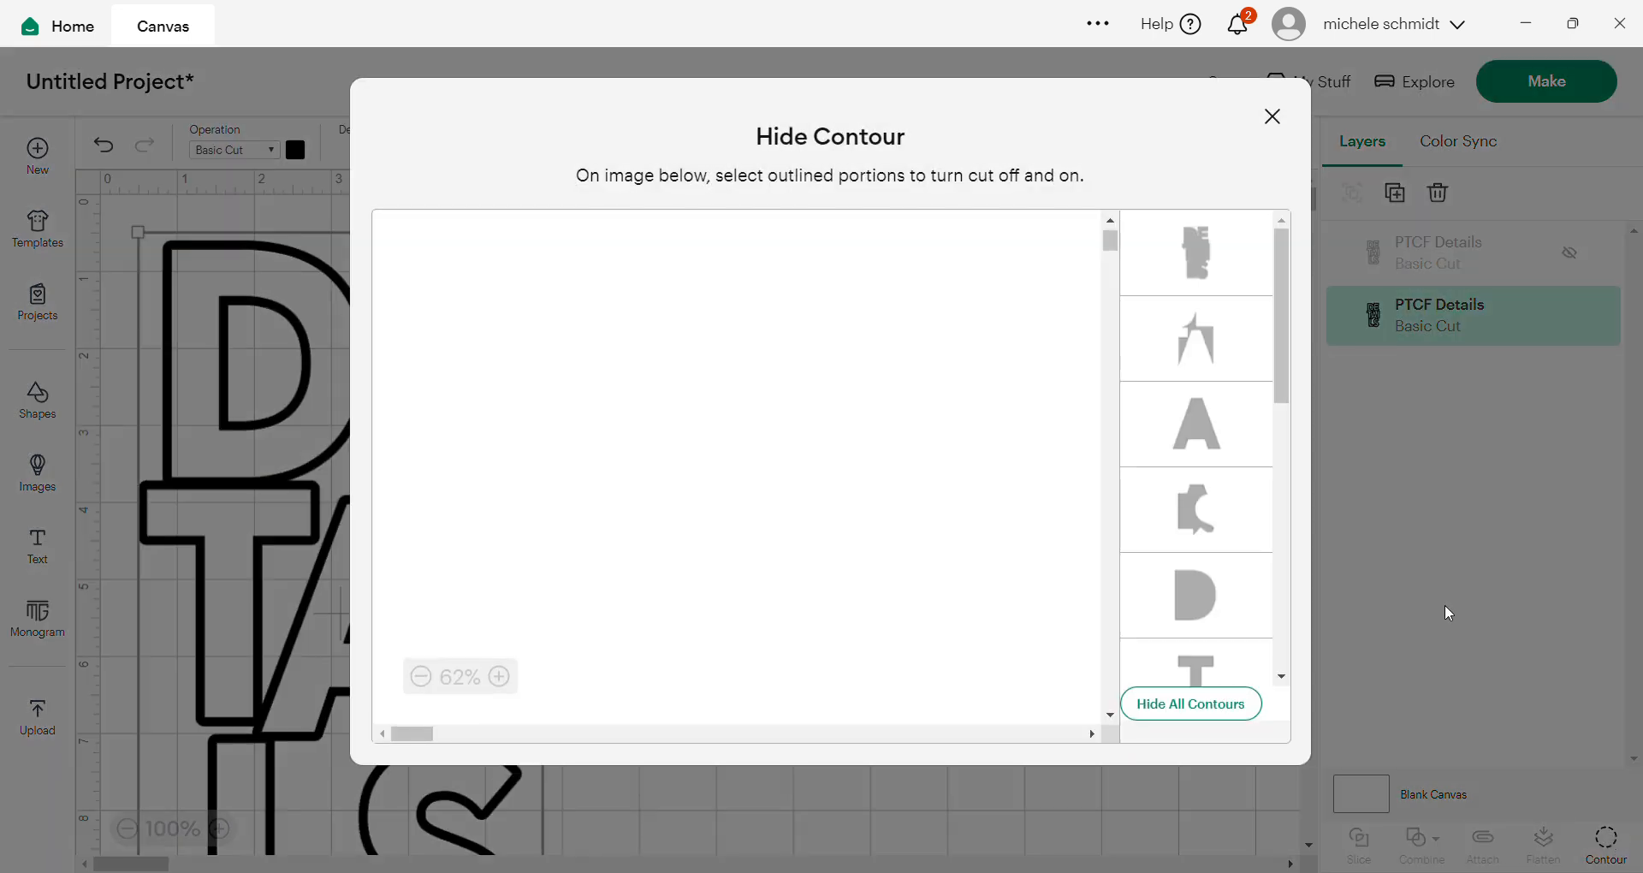
{"action": "left_click", "coordinate": [1193, 708]}
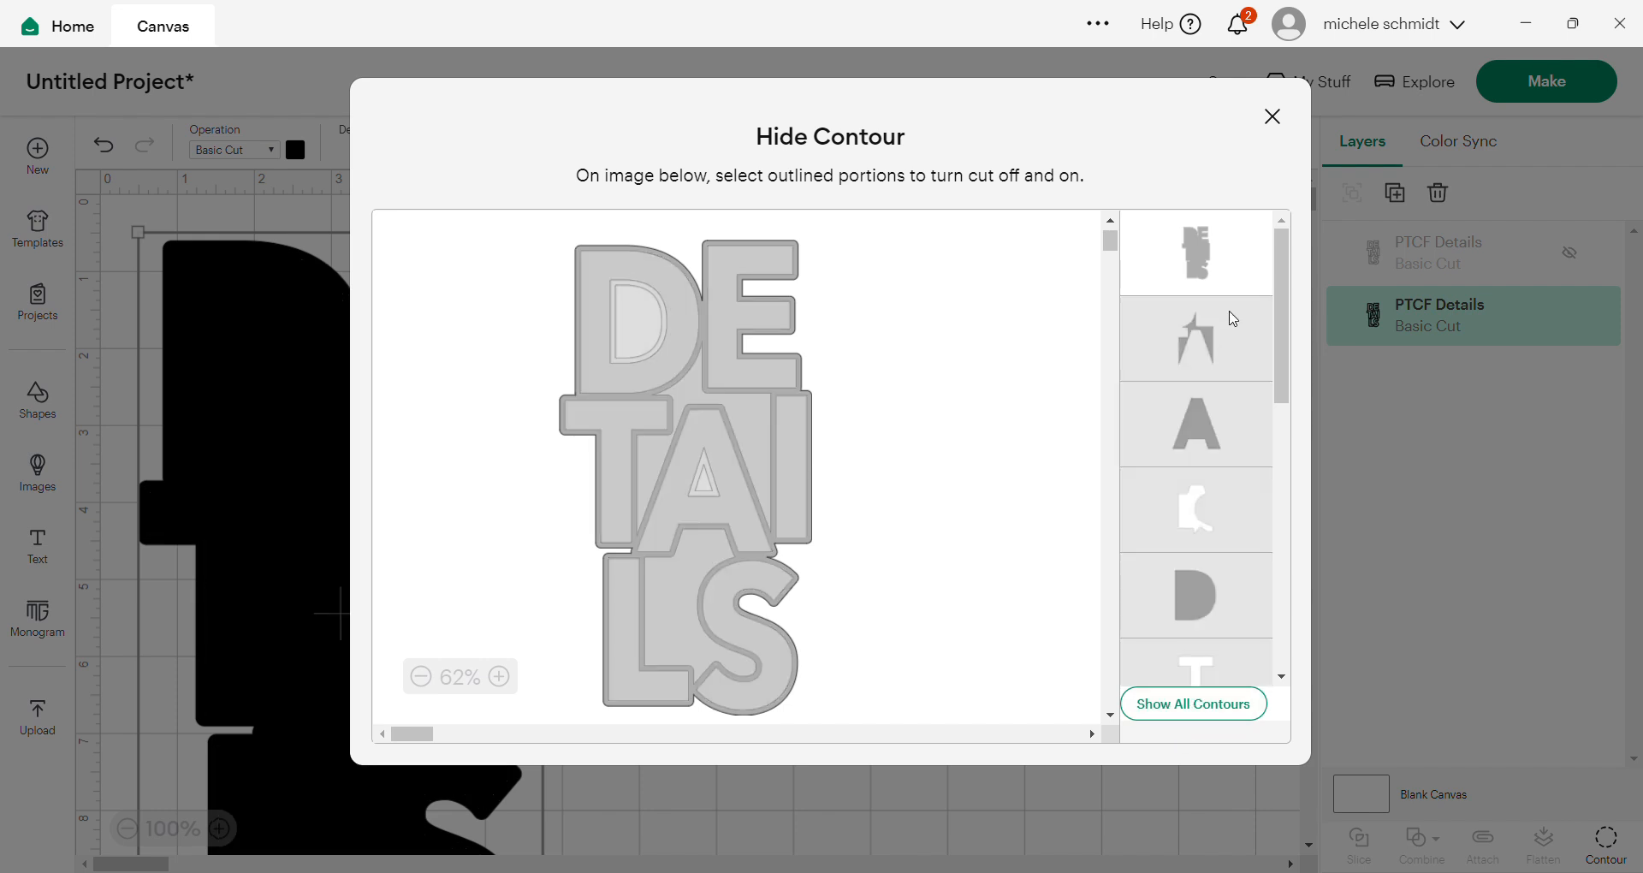
{"action": "left_click", "coordinate": [1273, 116]}
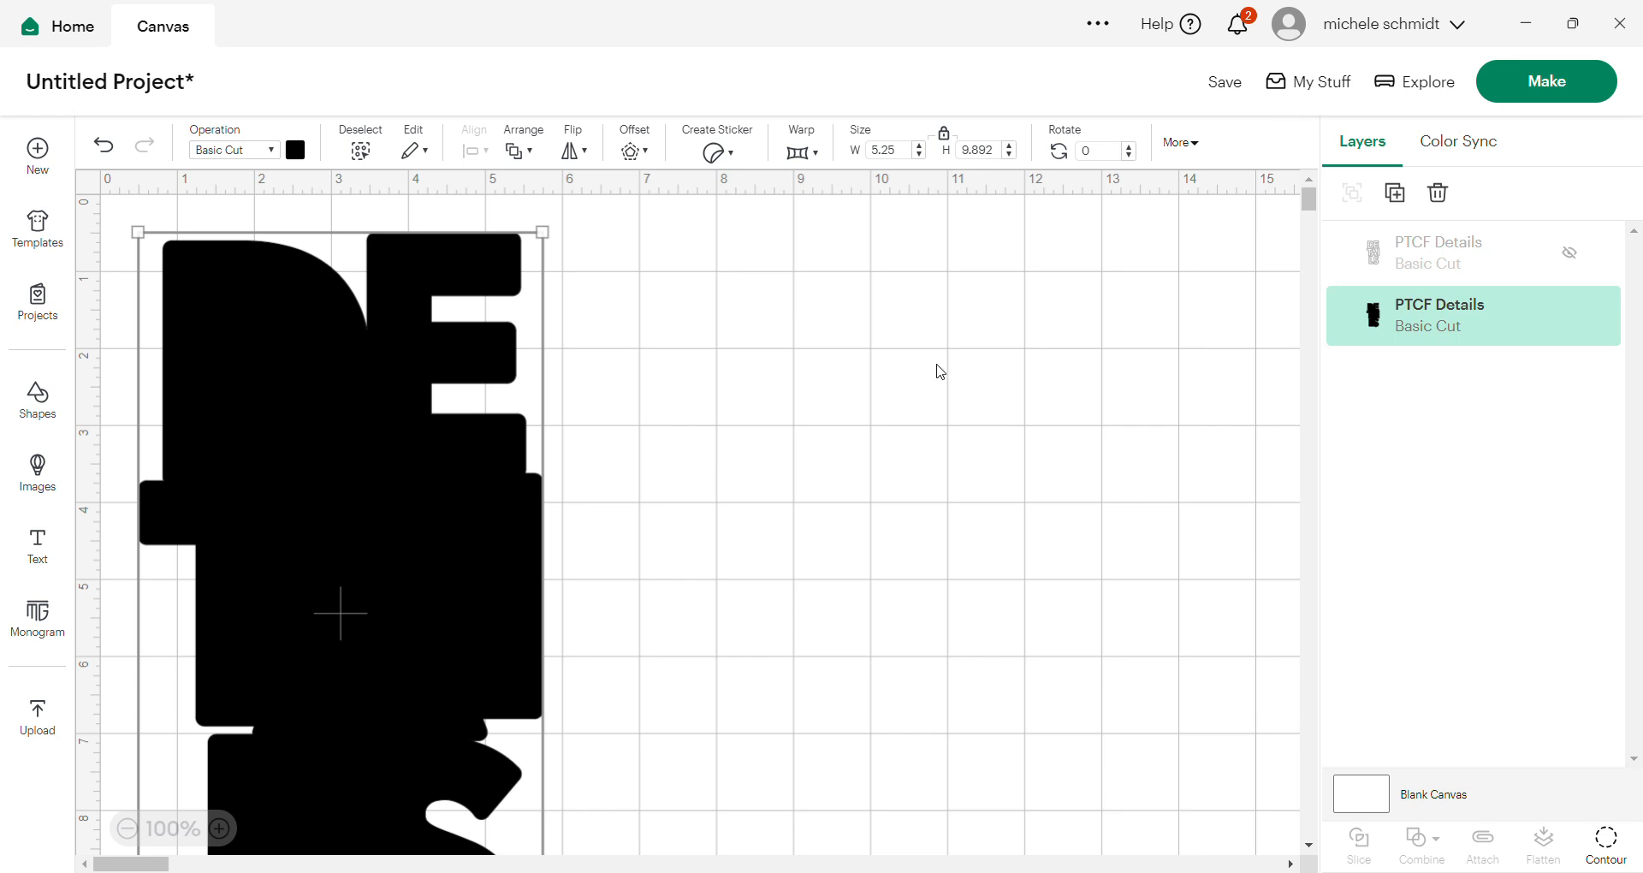
- Turn the contours back on for the gap around the letter A and the gap between A, L and S
{"action": "left_click", "coordinate": [1609, 842]}
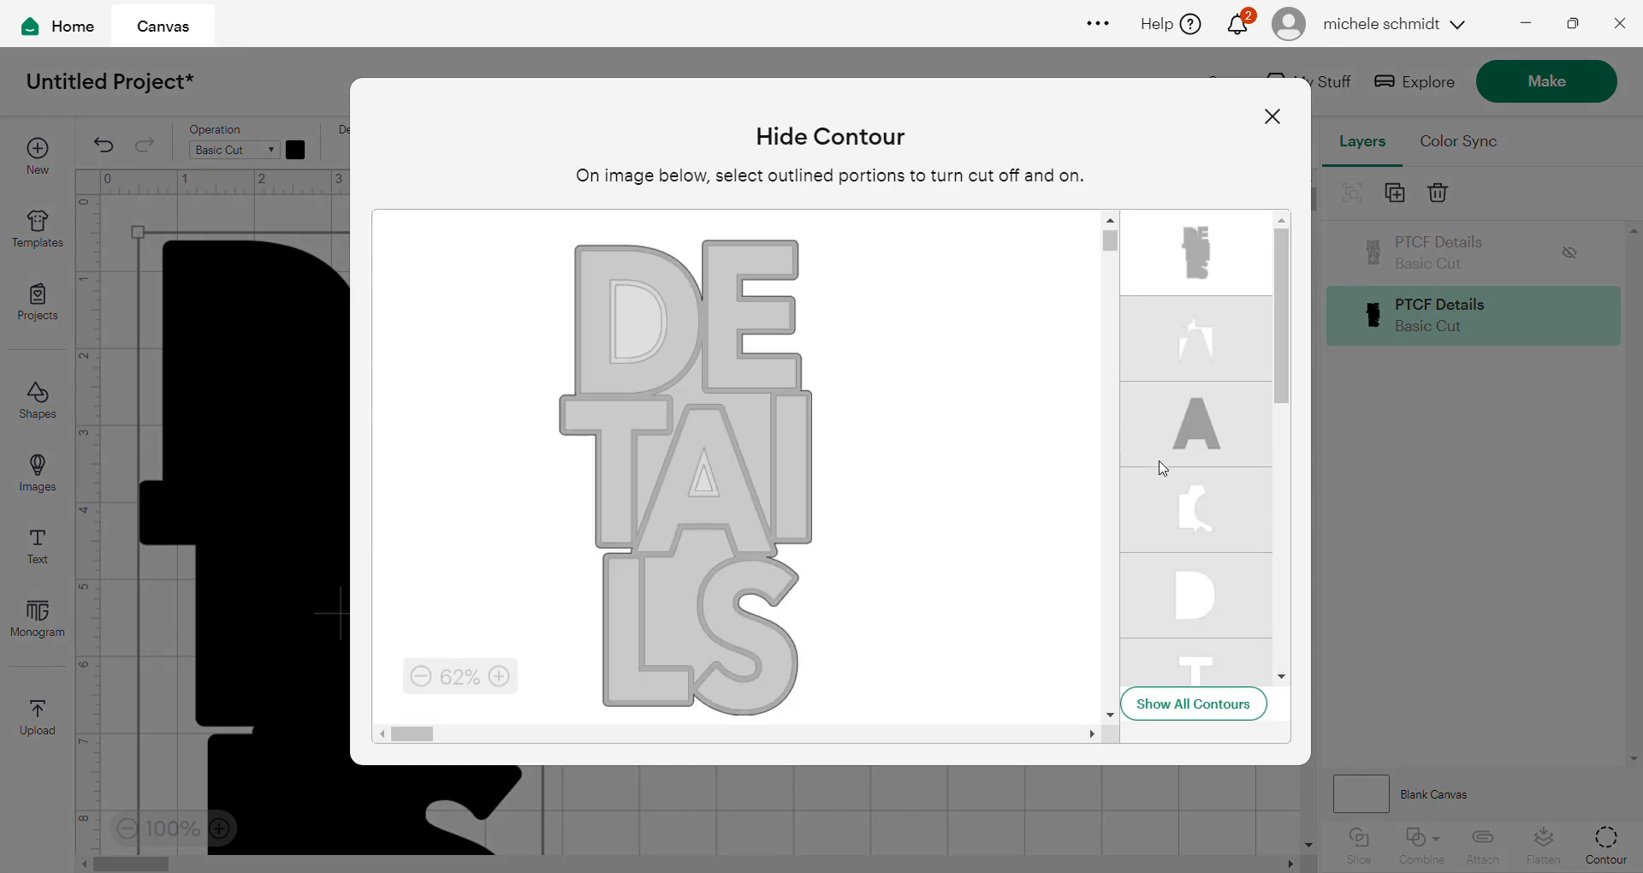
{"action": "left_click", "coordinate": [1210, 346]}
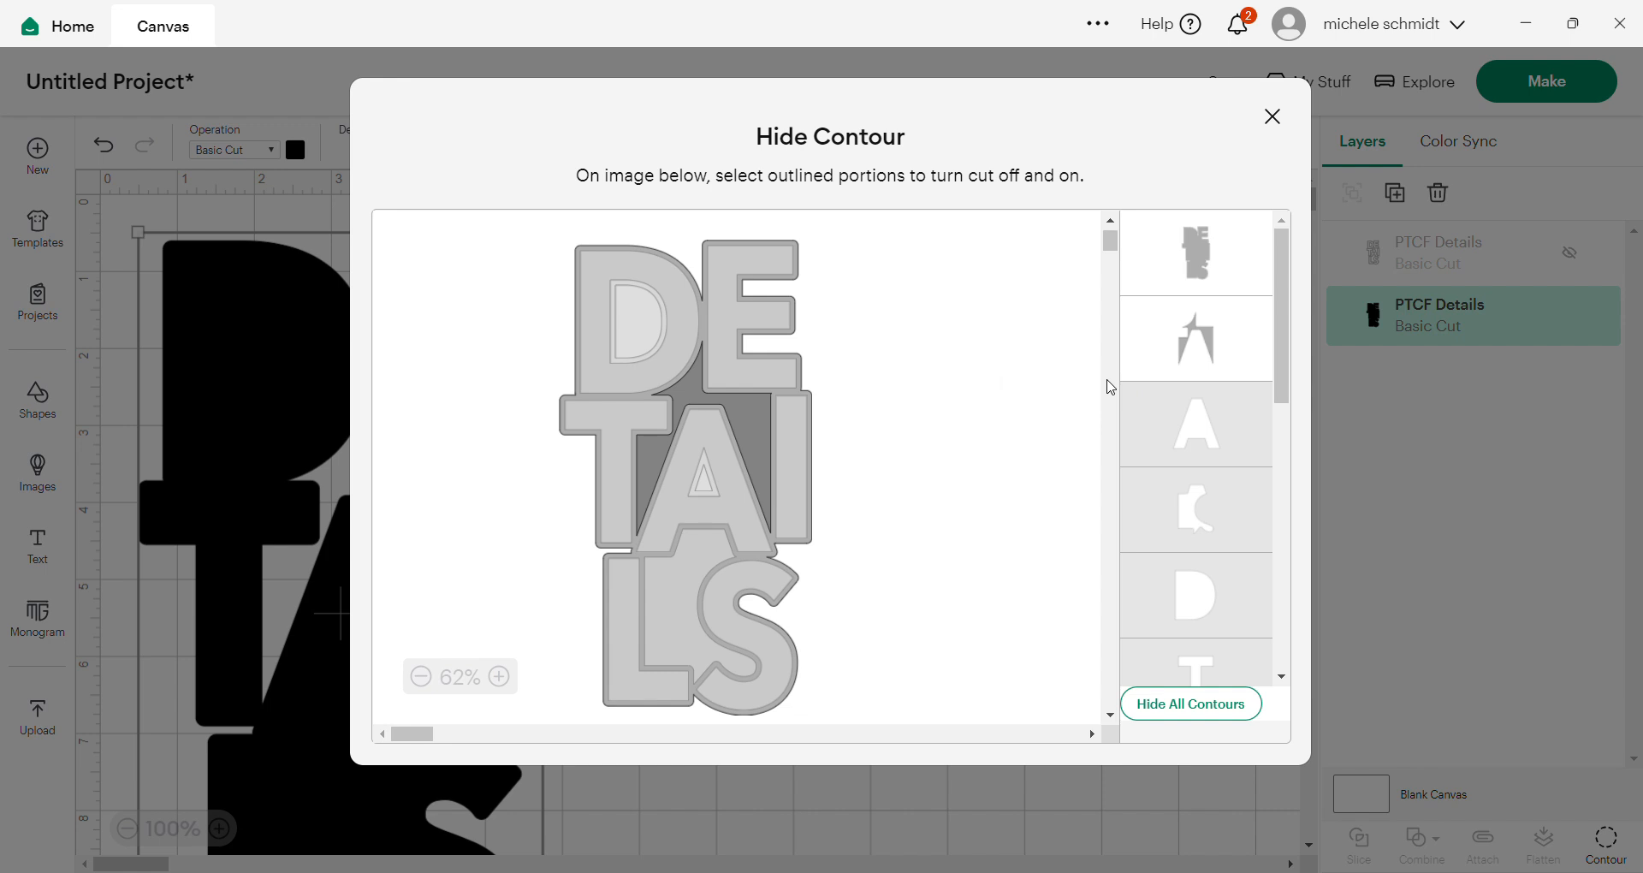
{"action": "left_click", "coordinate": [675, 606]}
{"action": "left_click", "coordinate": [675, 606]}
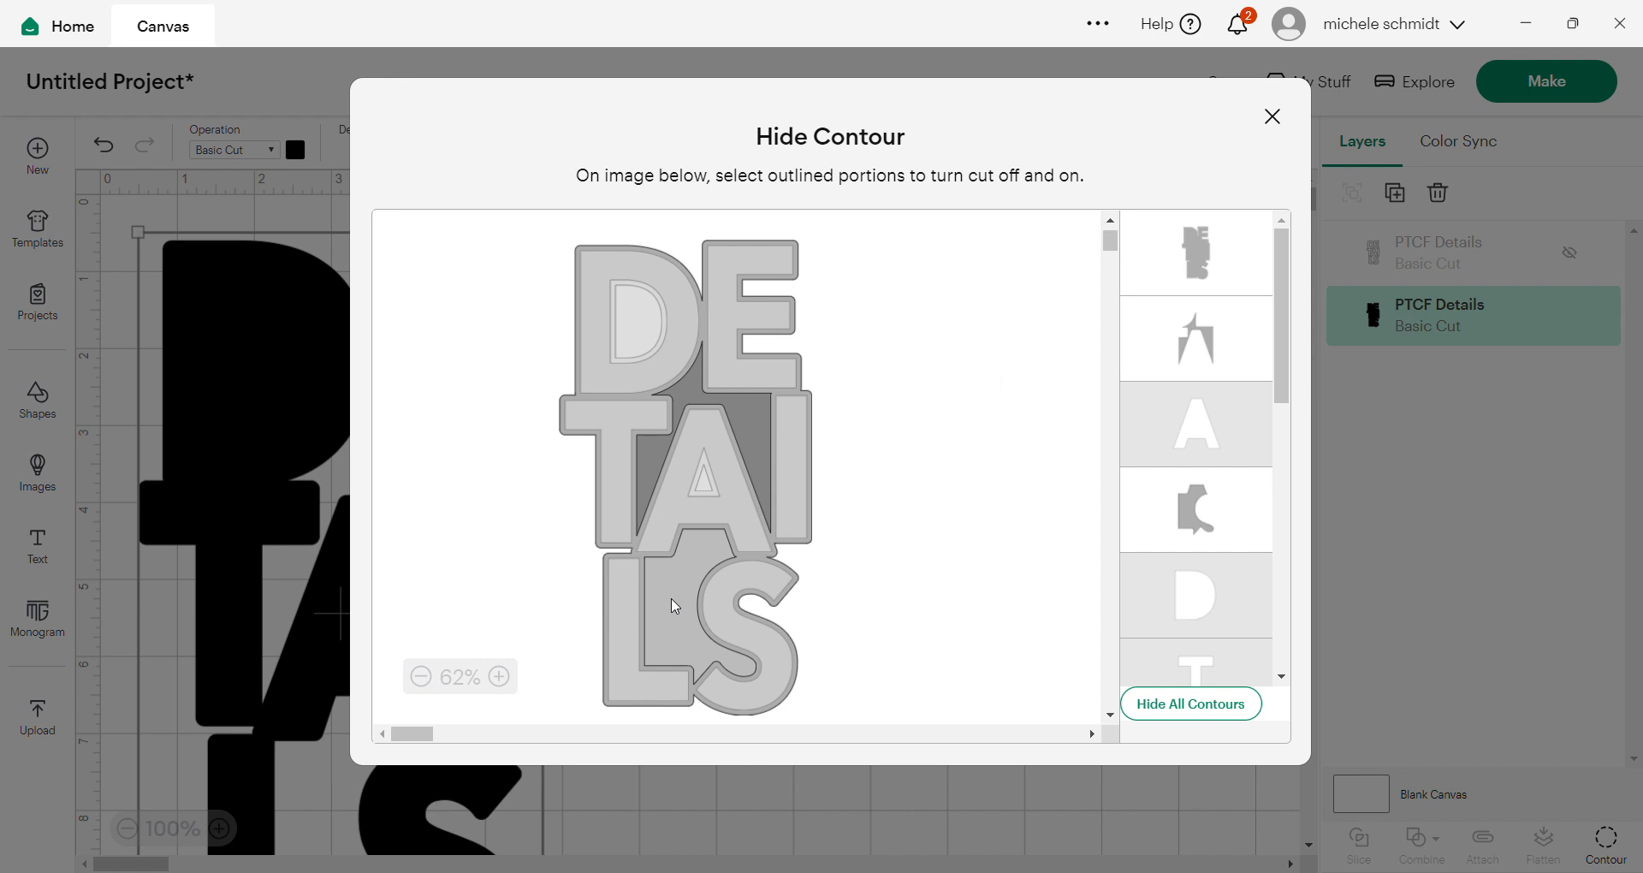
{"action": "left_click", "coordinate": [1273, 116]}
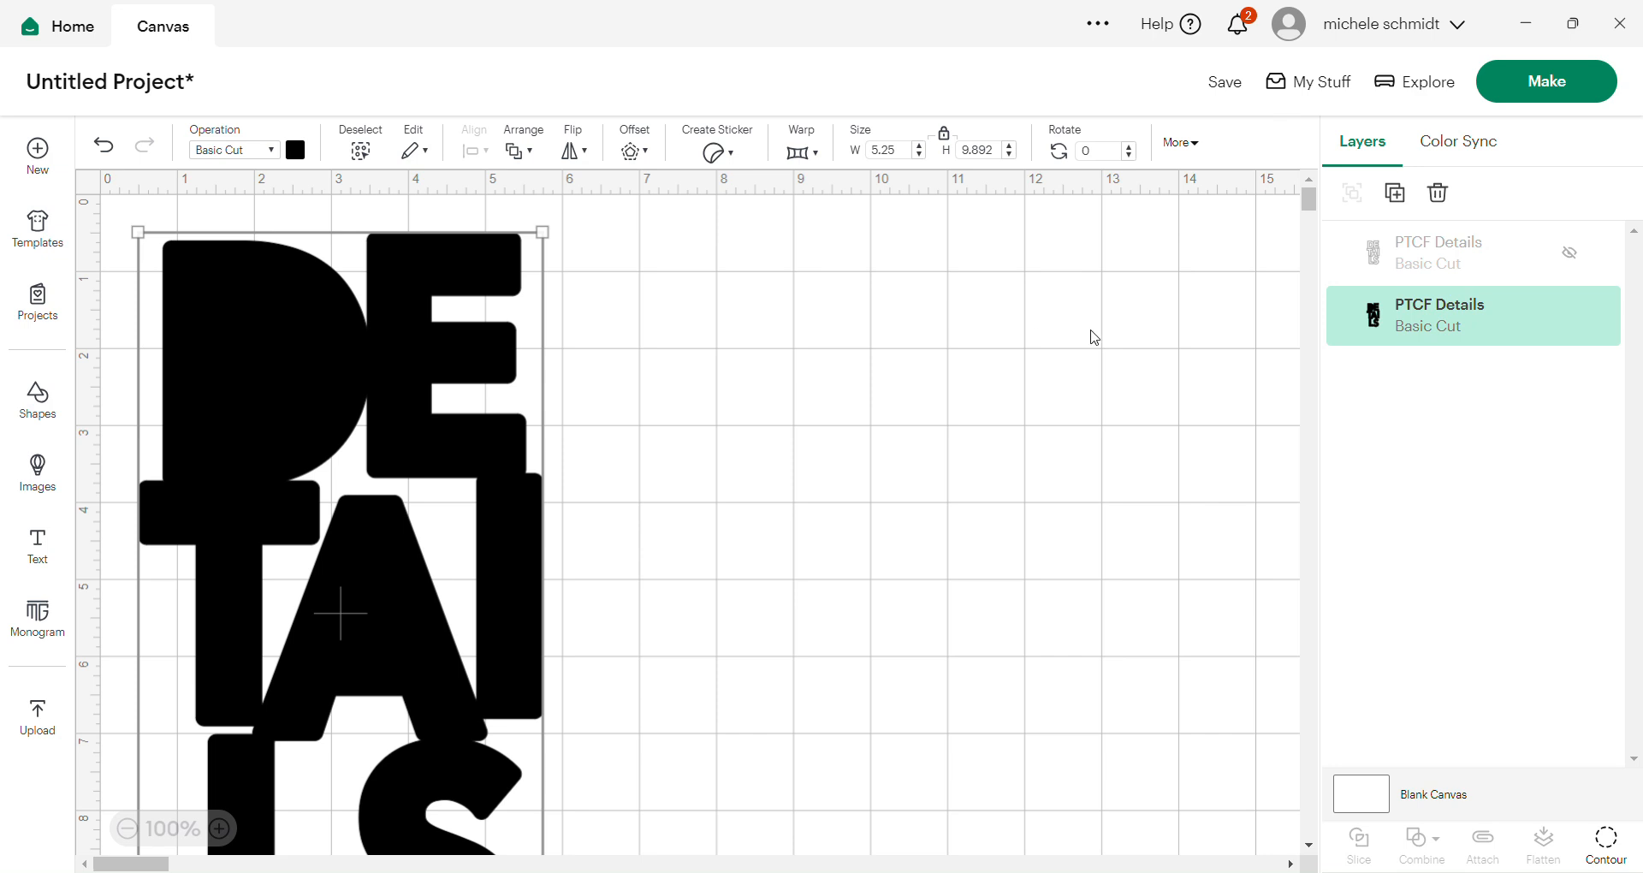
- Turn the contours back on for the inner openings of the letters D and A
{"action": "left_click", "coordinate": [1605, 840]}
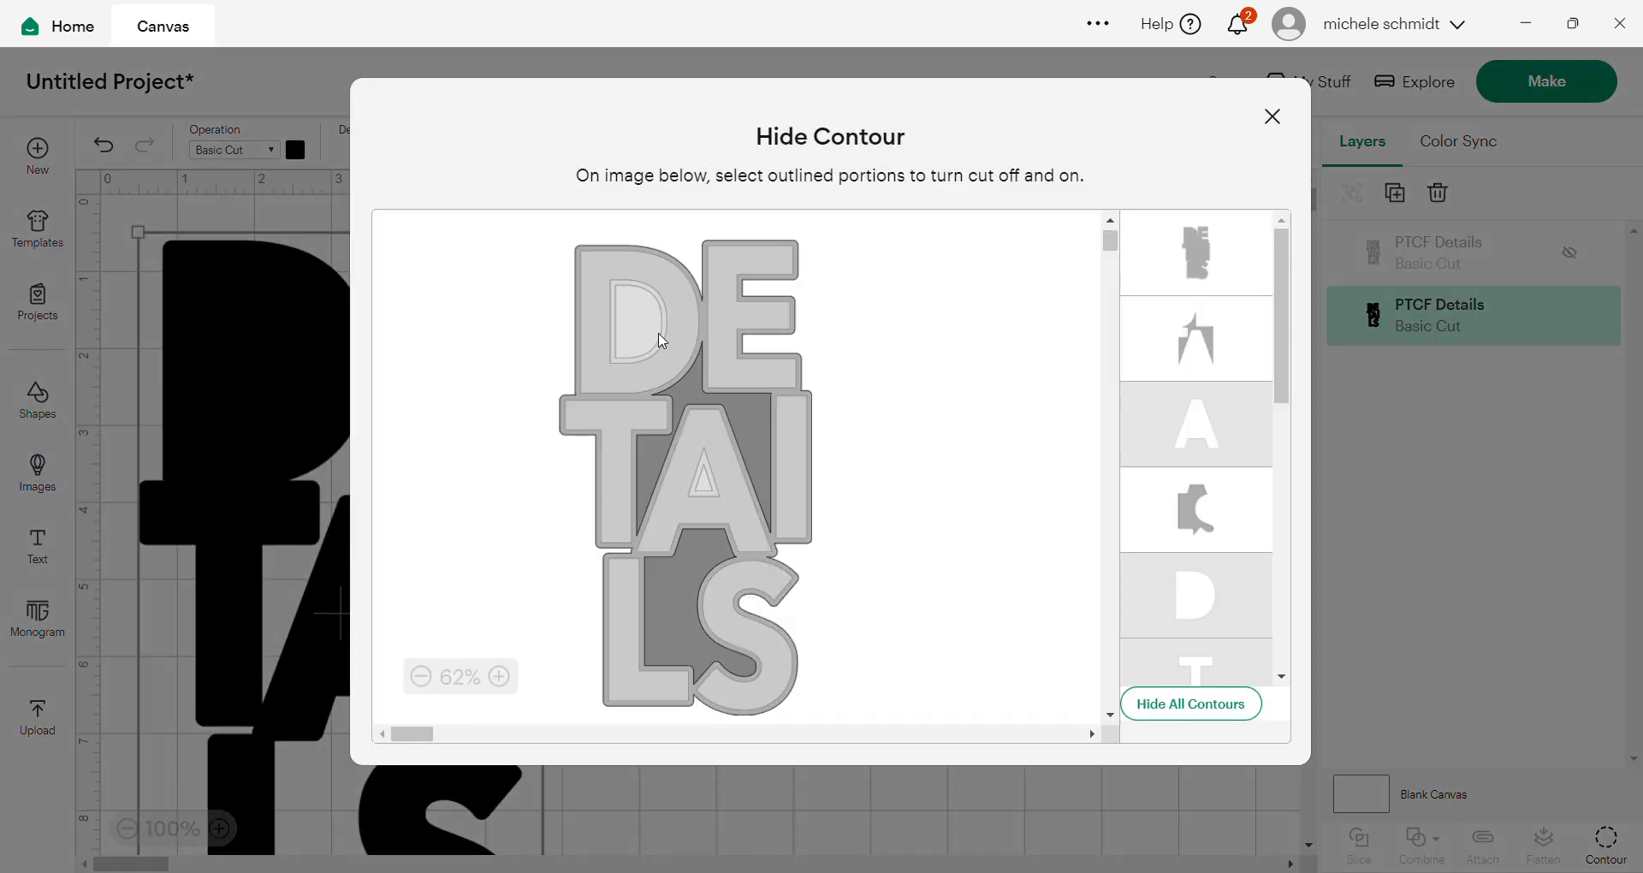
{"action": "left_click", "coordinate": [642, 330]}
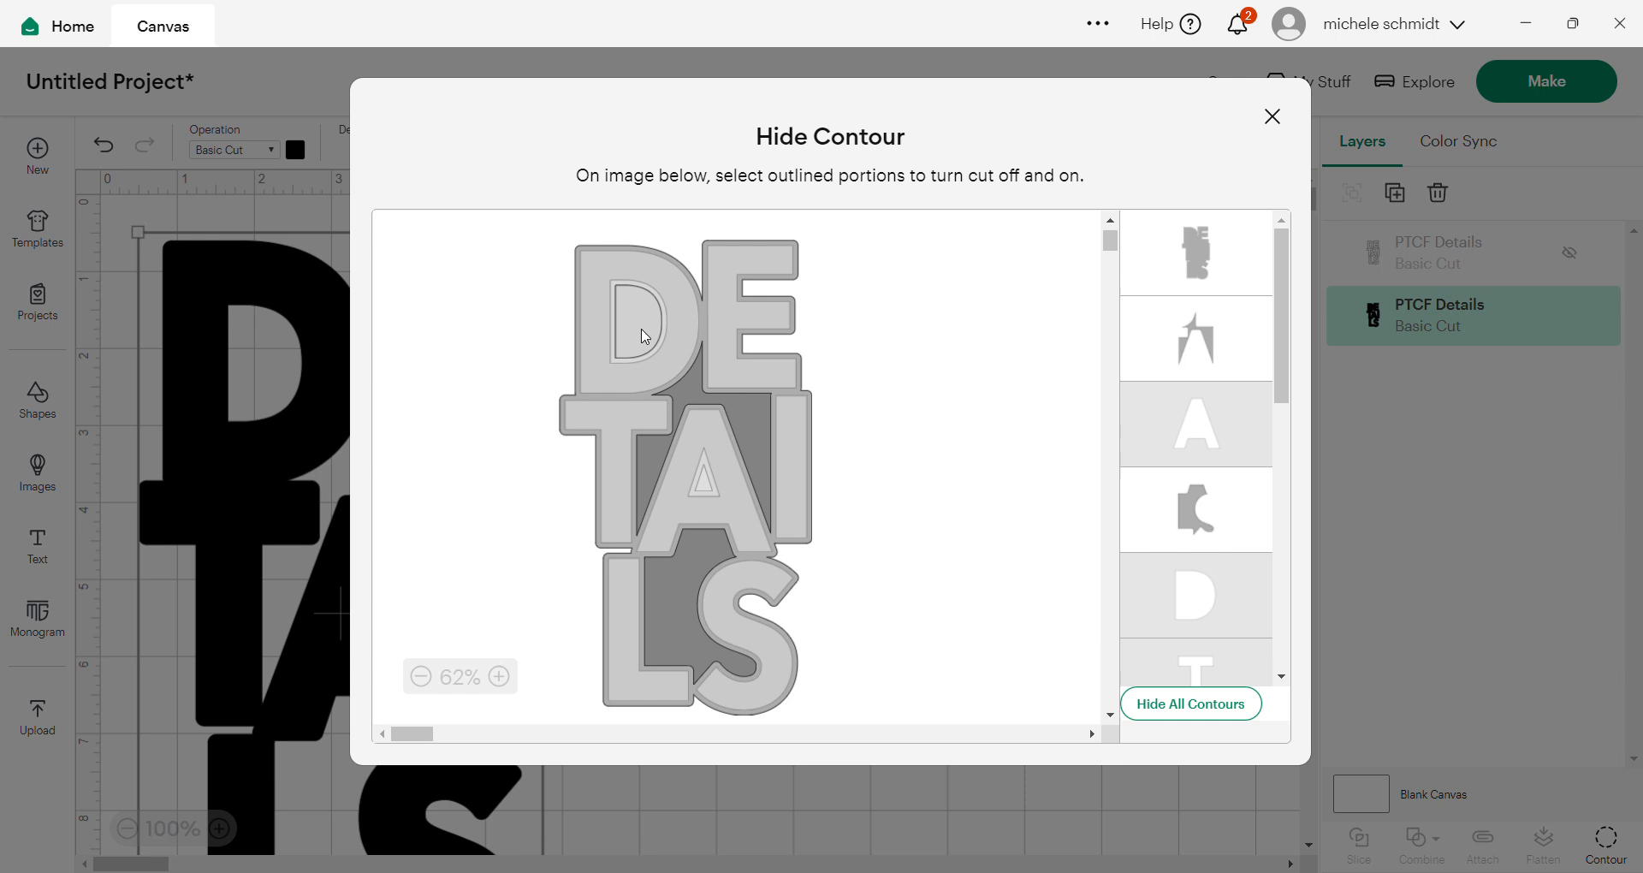
{"action": "left_click", "coordinate": [709, 489]}
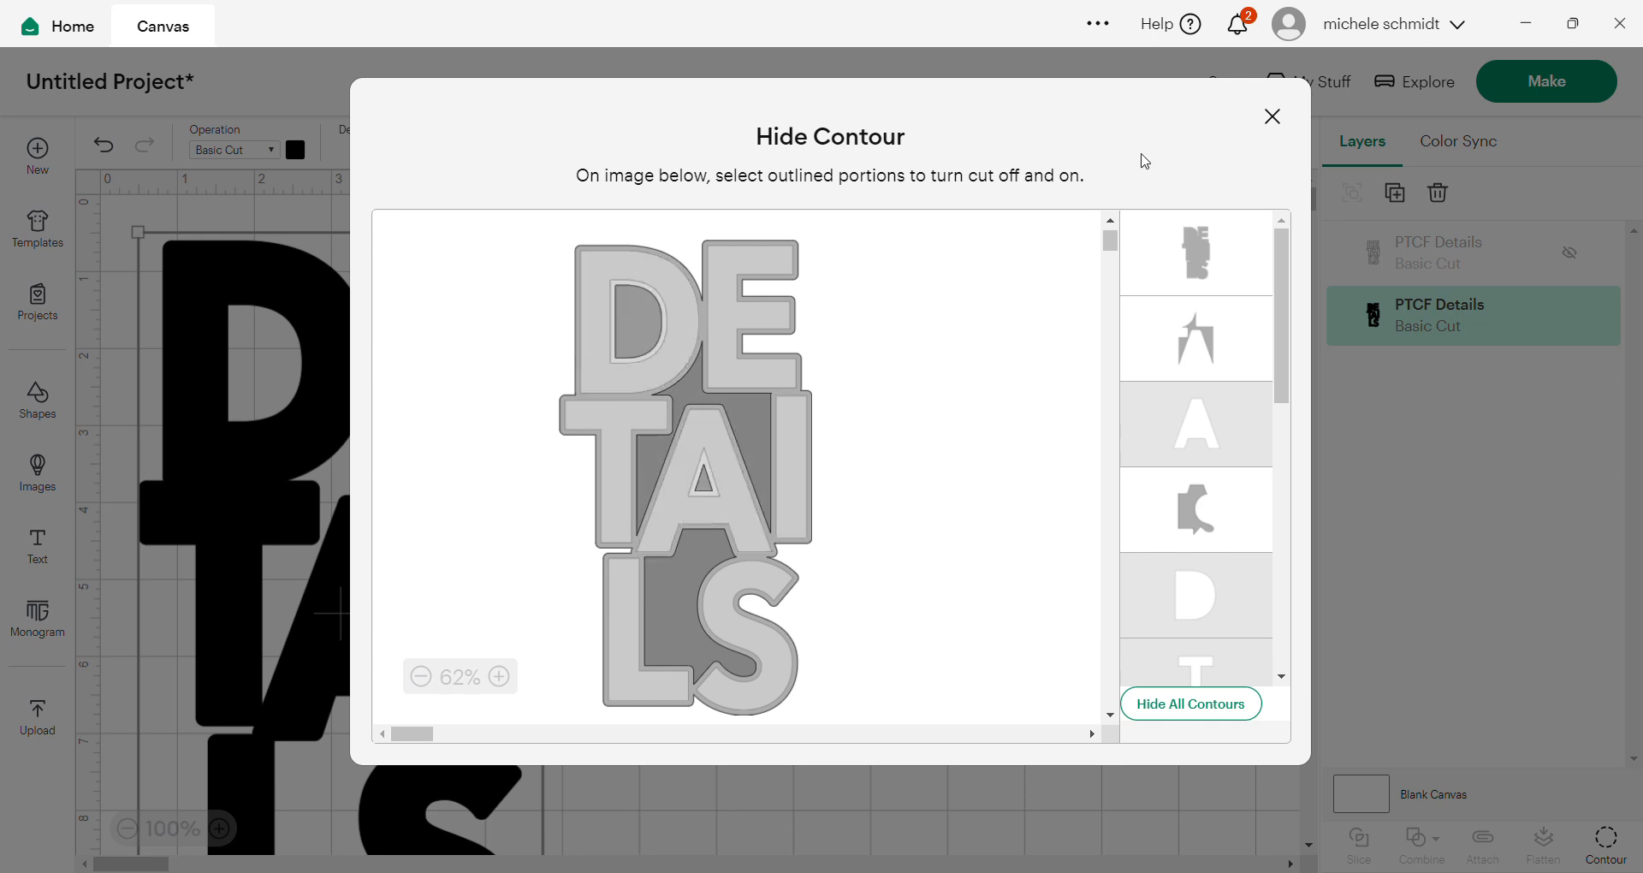
{"action": "left_click", "coordinate": [1272, 117]}
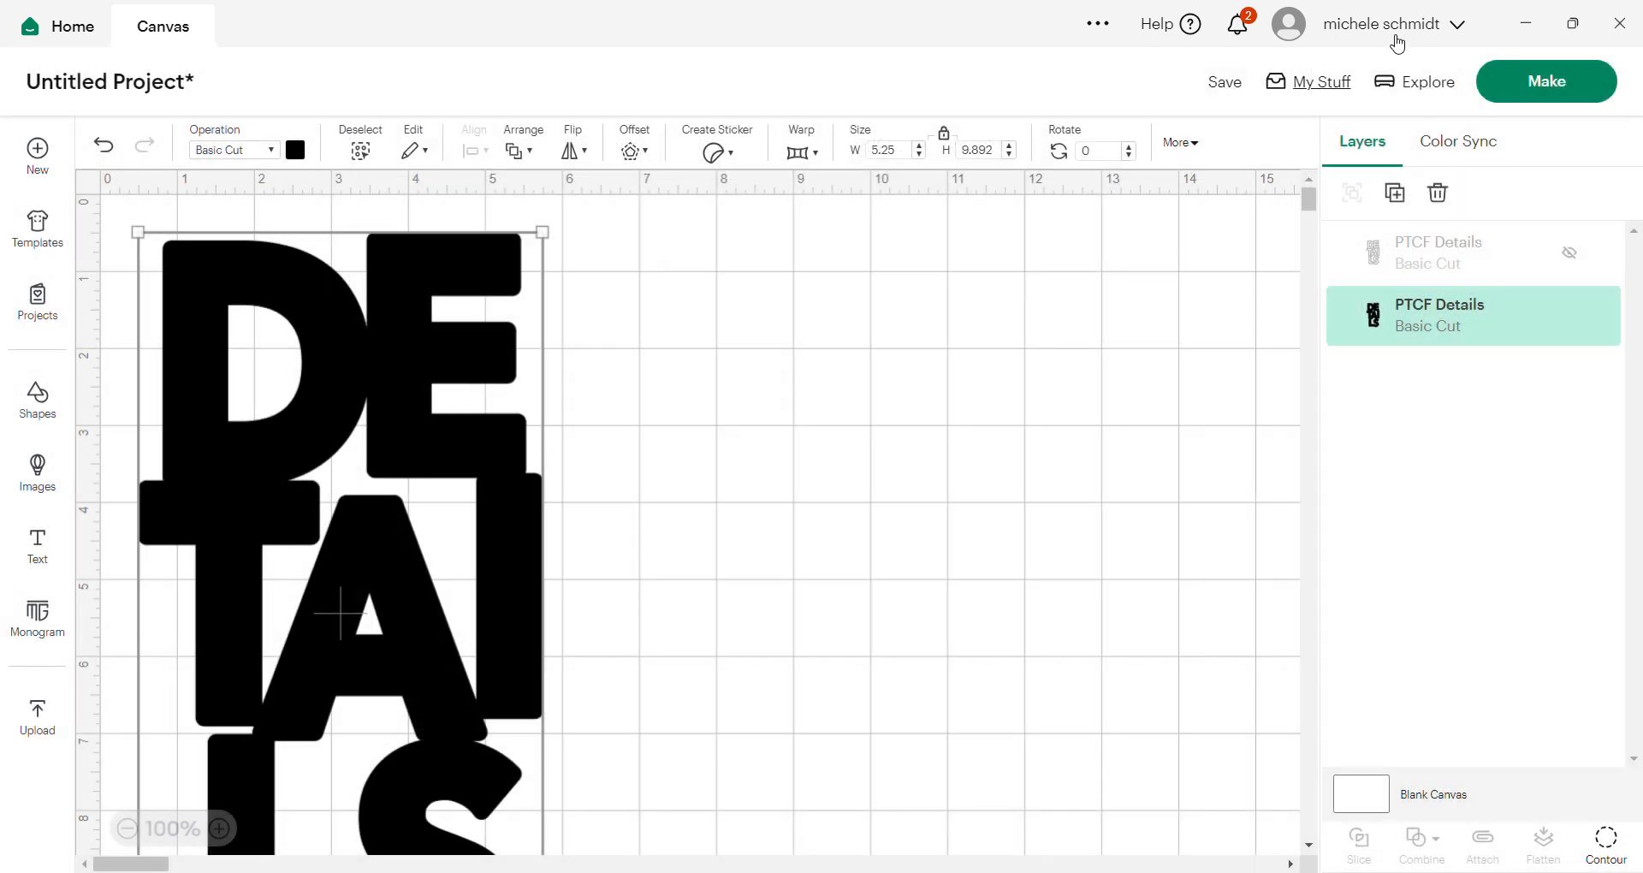
{"action": "left_click", "coordinate": [1534, 80]}
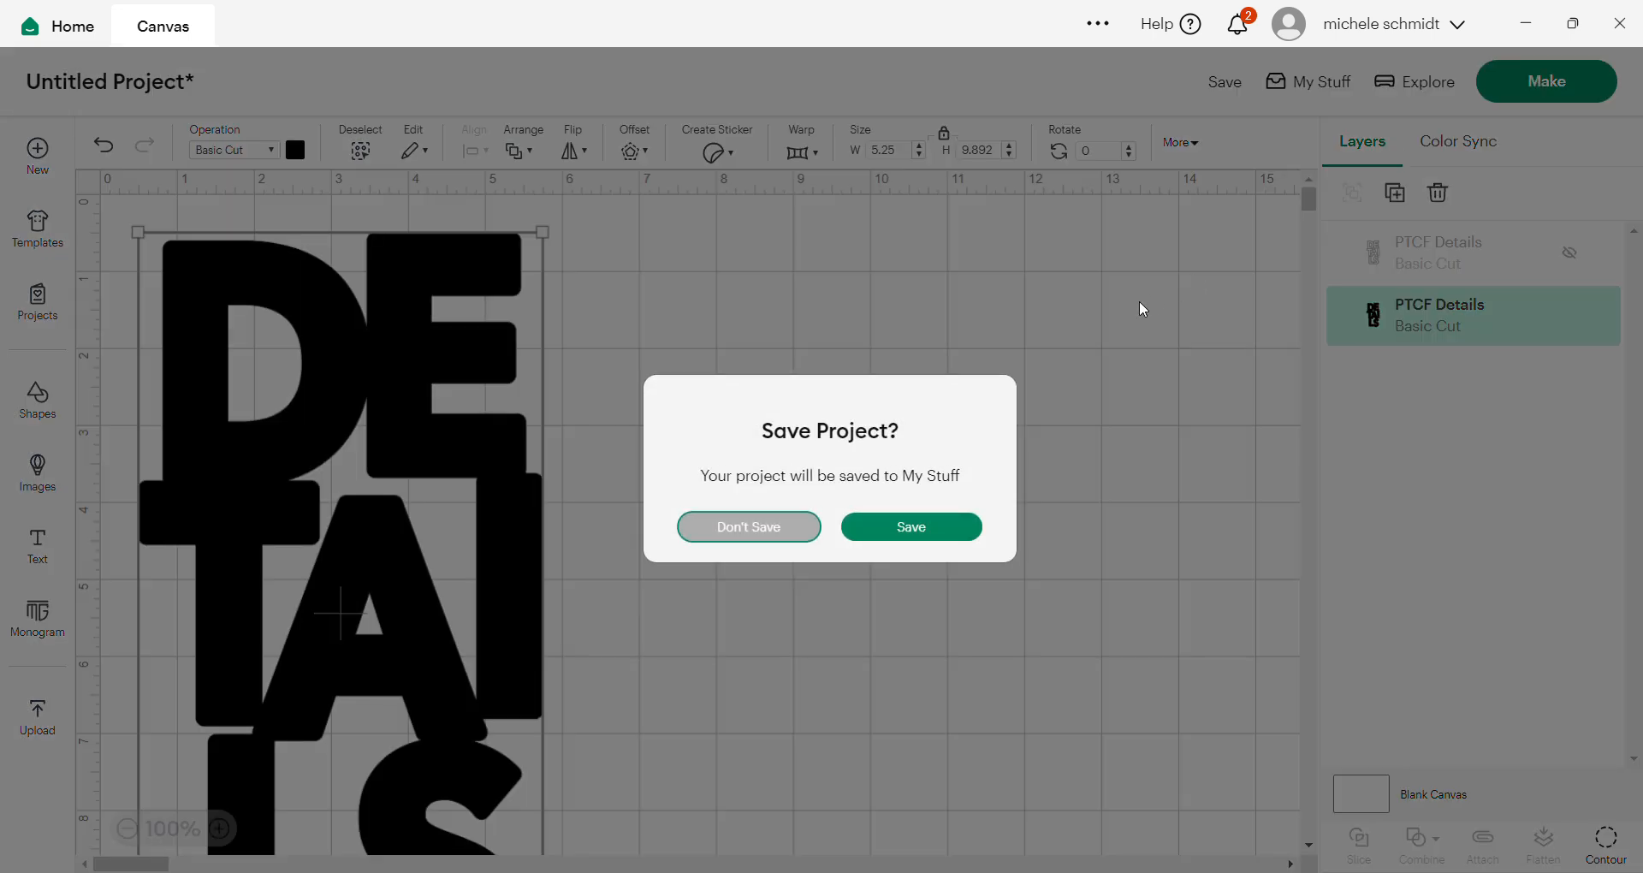
{"action": "left_click", "coordinate": [899, 529]}
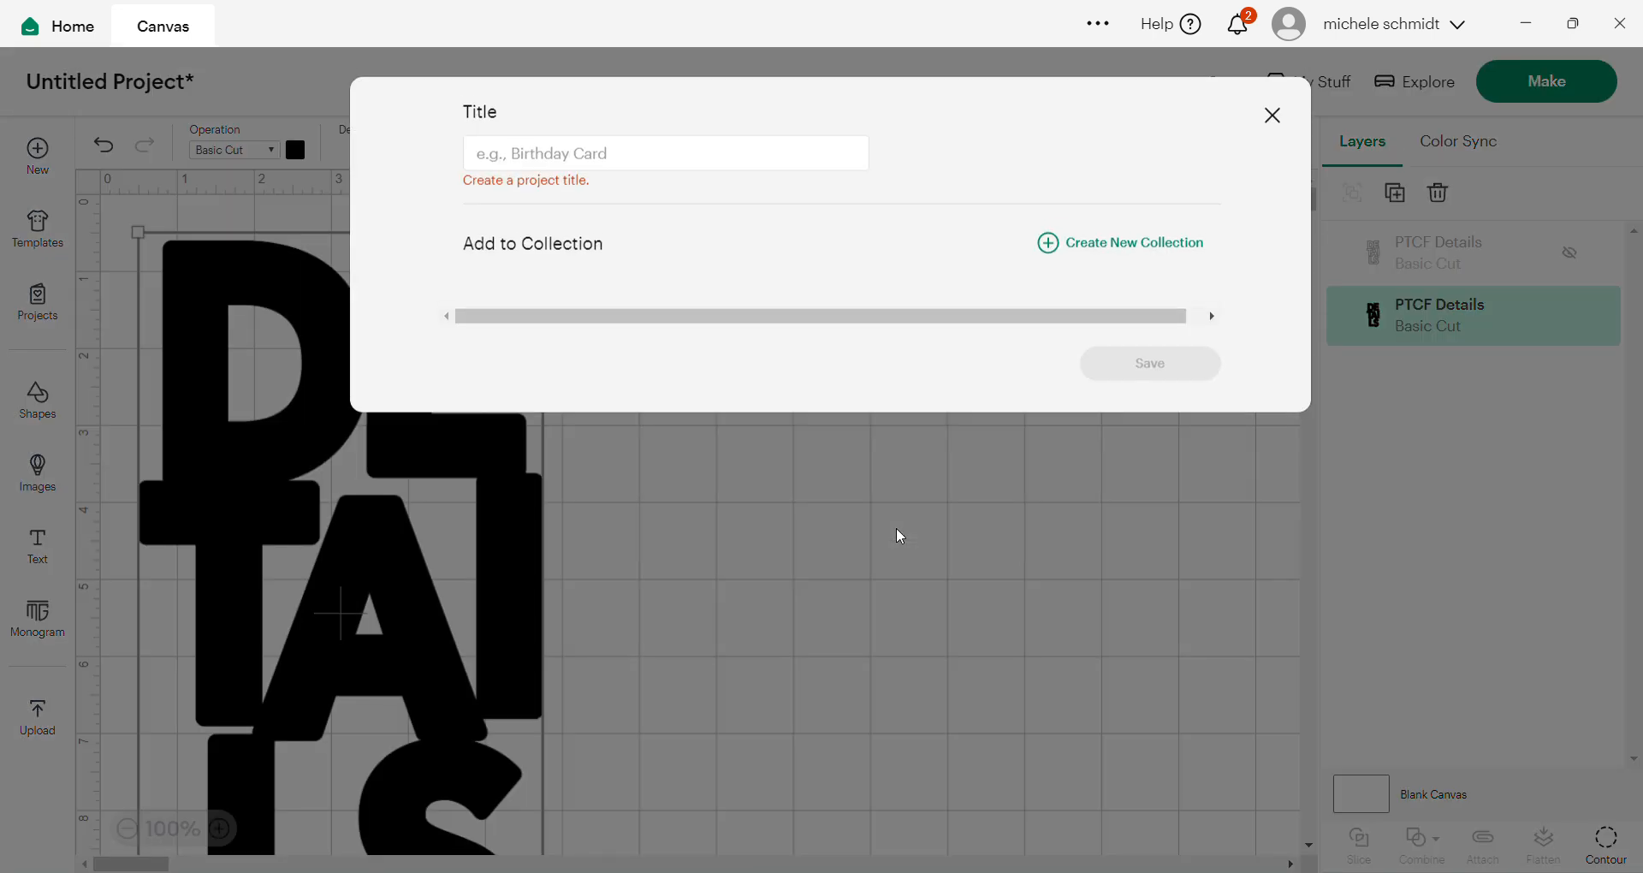
{"action": "left_click", "coordinate": [1281, 120]}
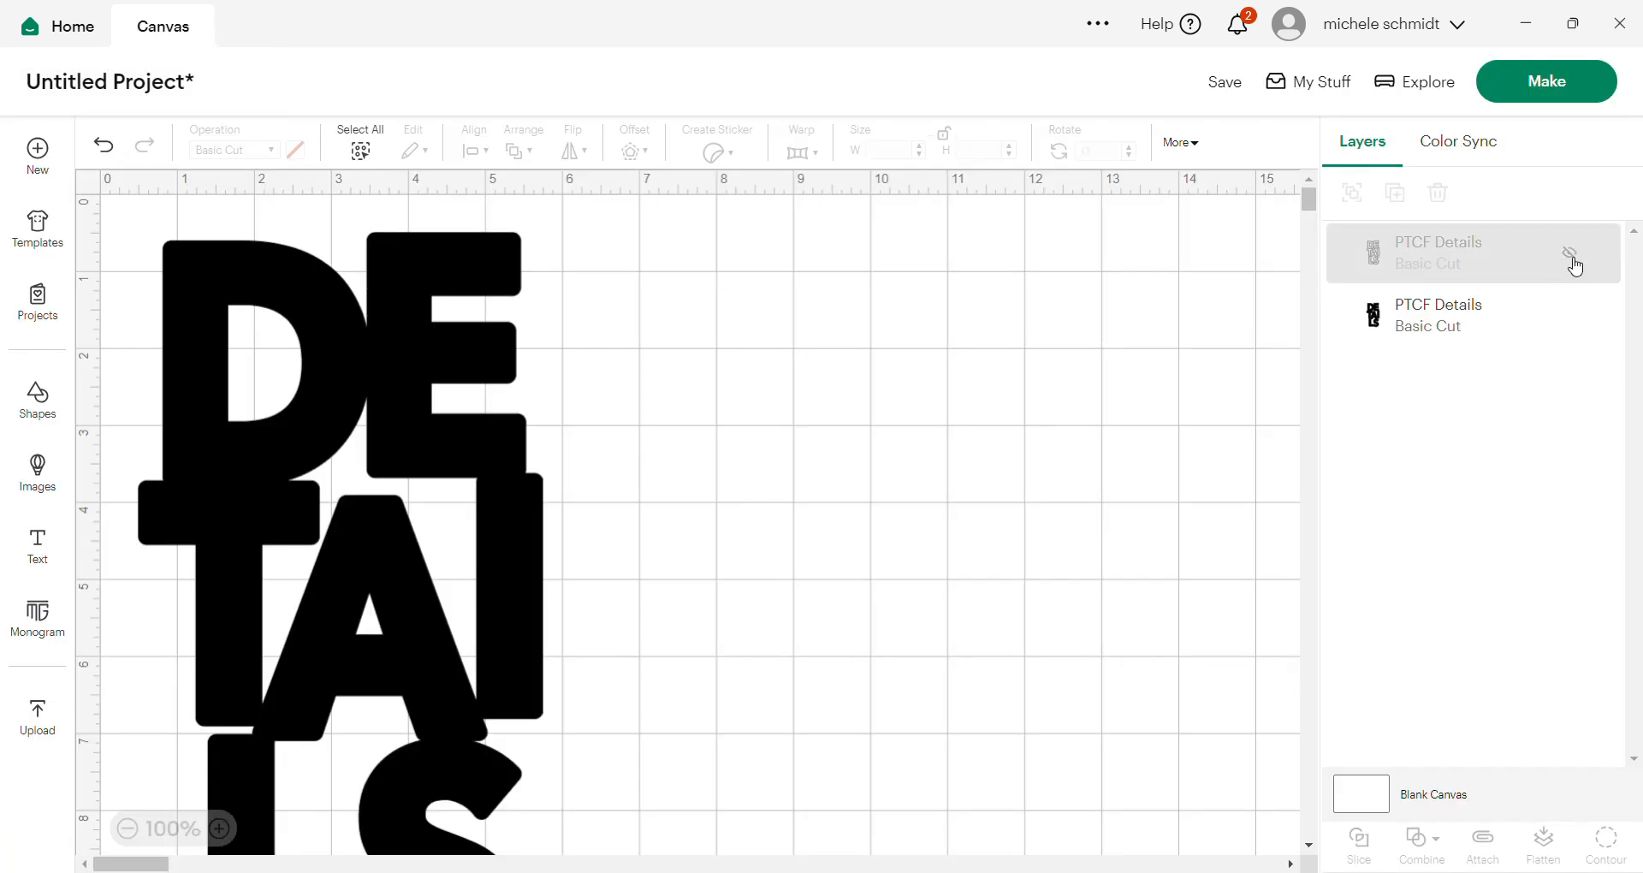
- Show the outline layer to preview both PTCF Details layers on the cutting mat, and hide it again on the canvas
{"action": "left_click", "coordinate": [1572, 261]}
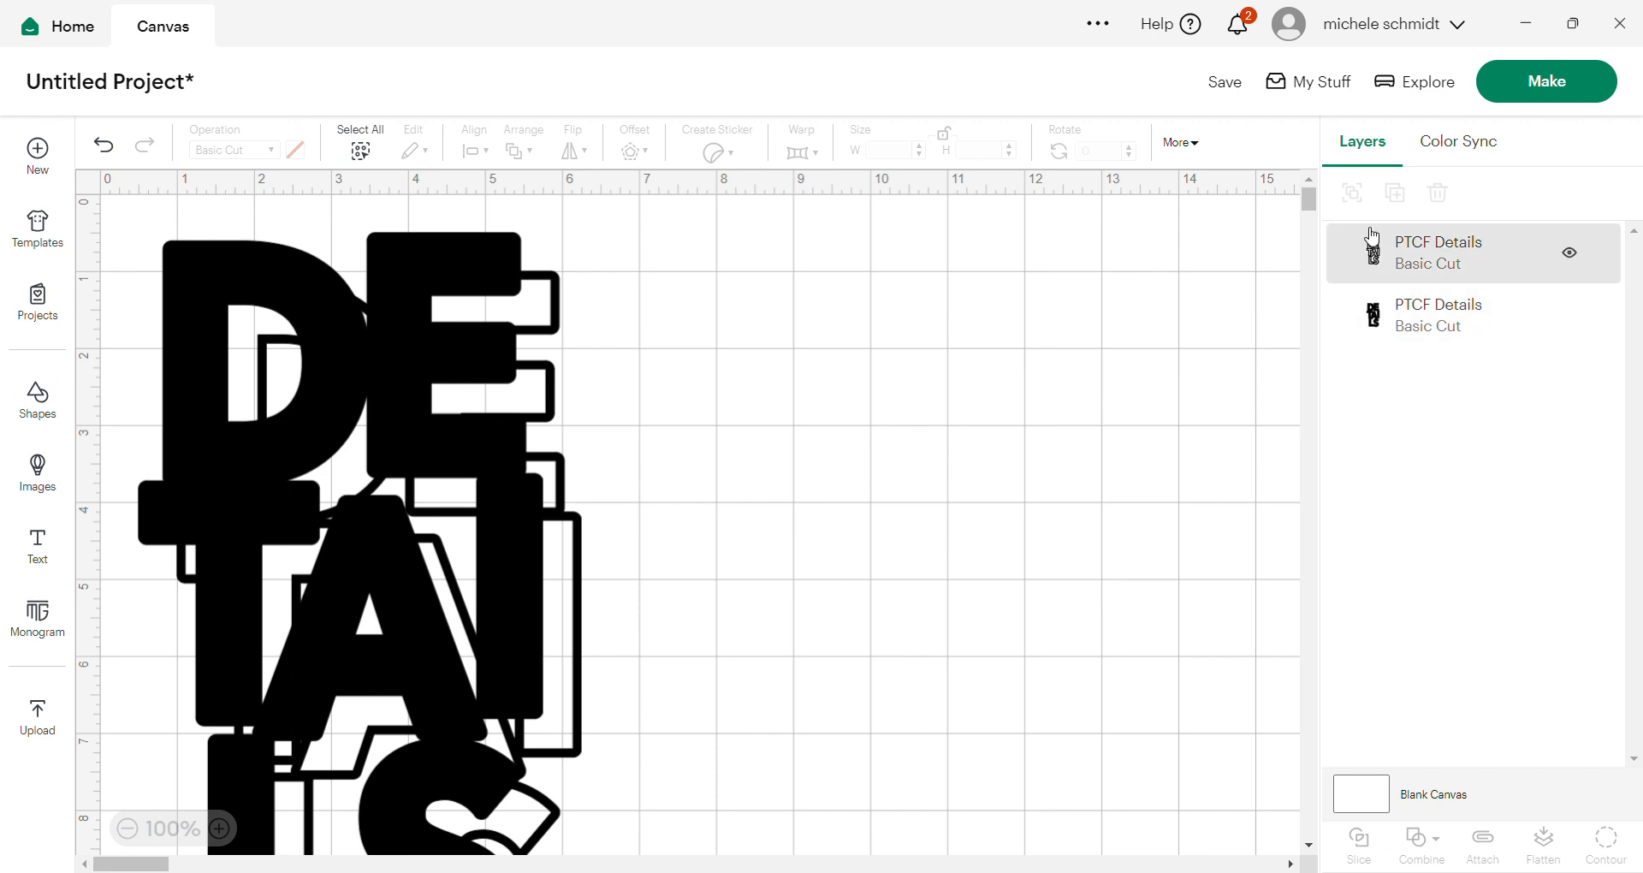
{"action": "left_click", "coordinate": [1512, 75]}
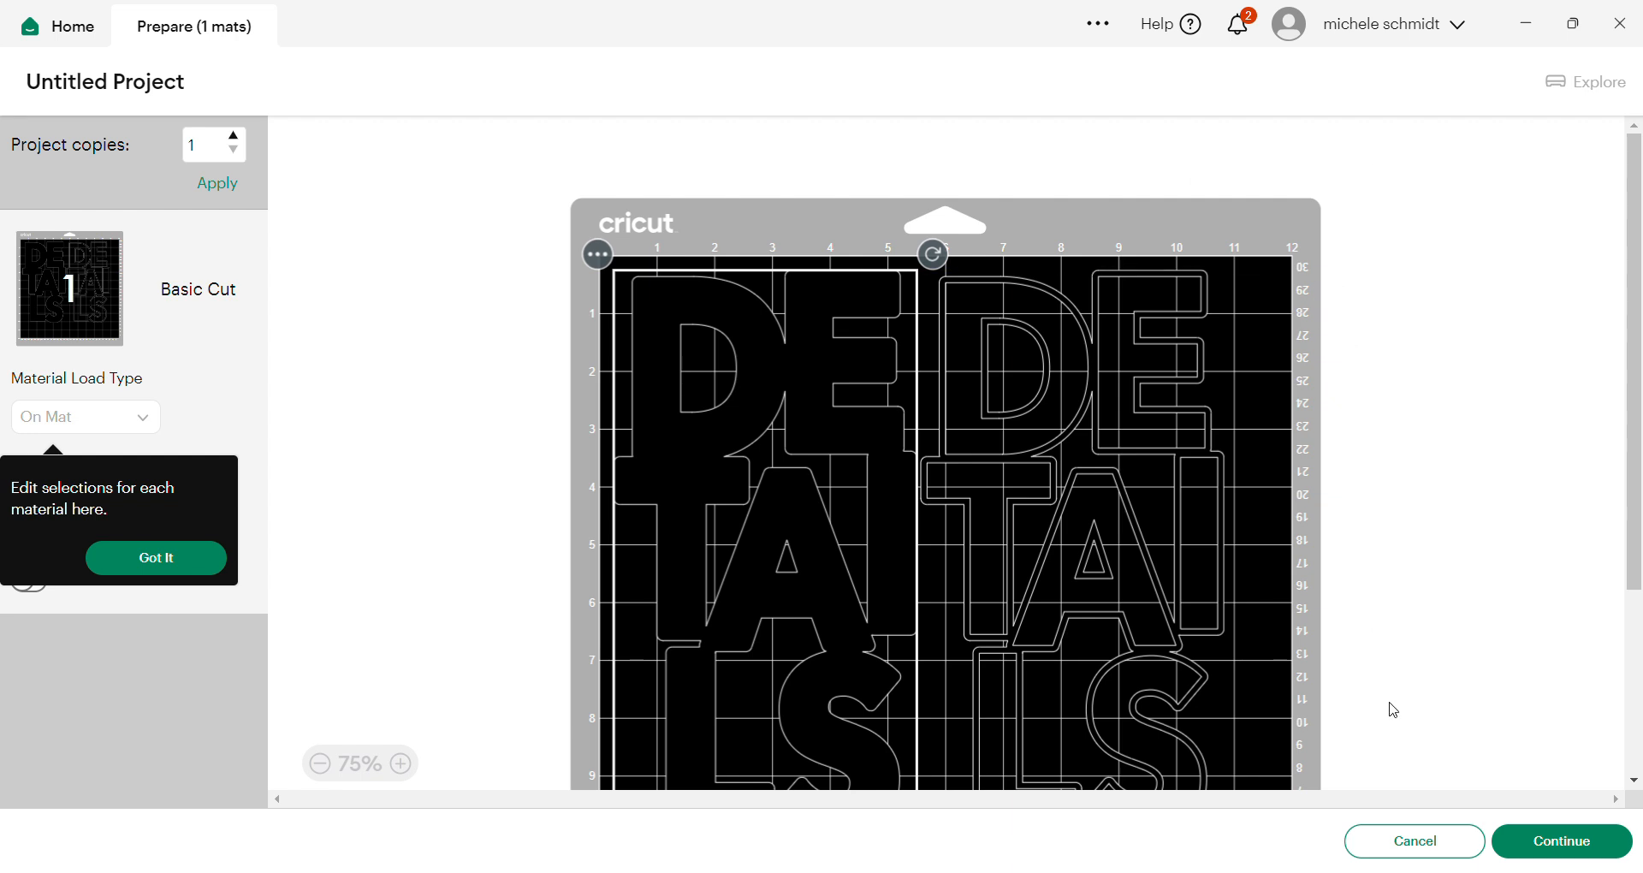
{"action": "left_click", "coordinate": [1433, 850]}
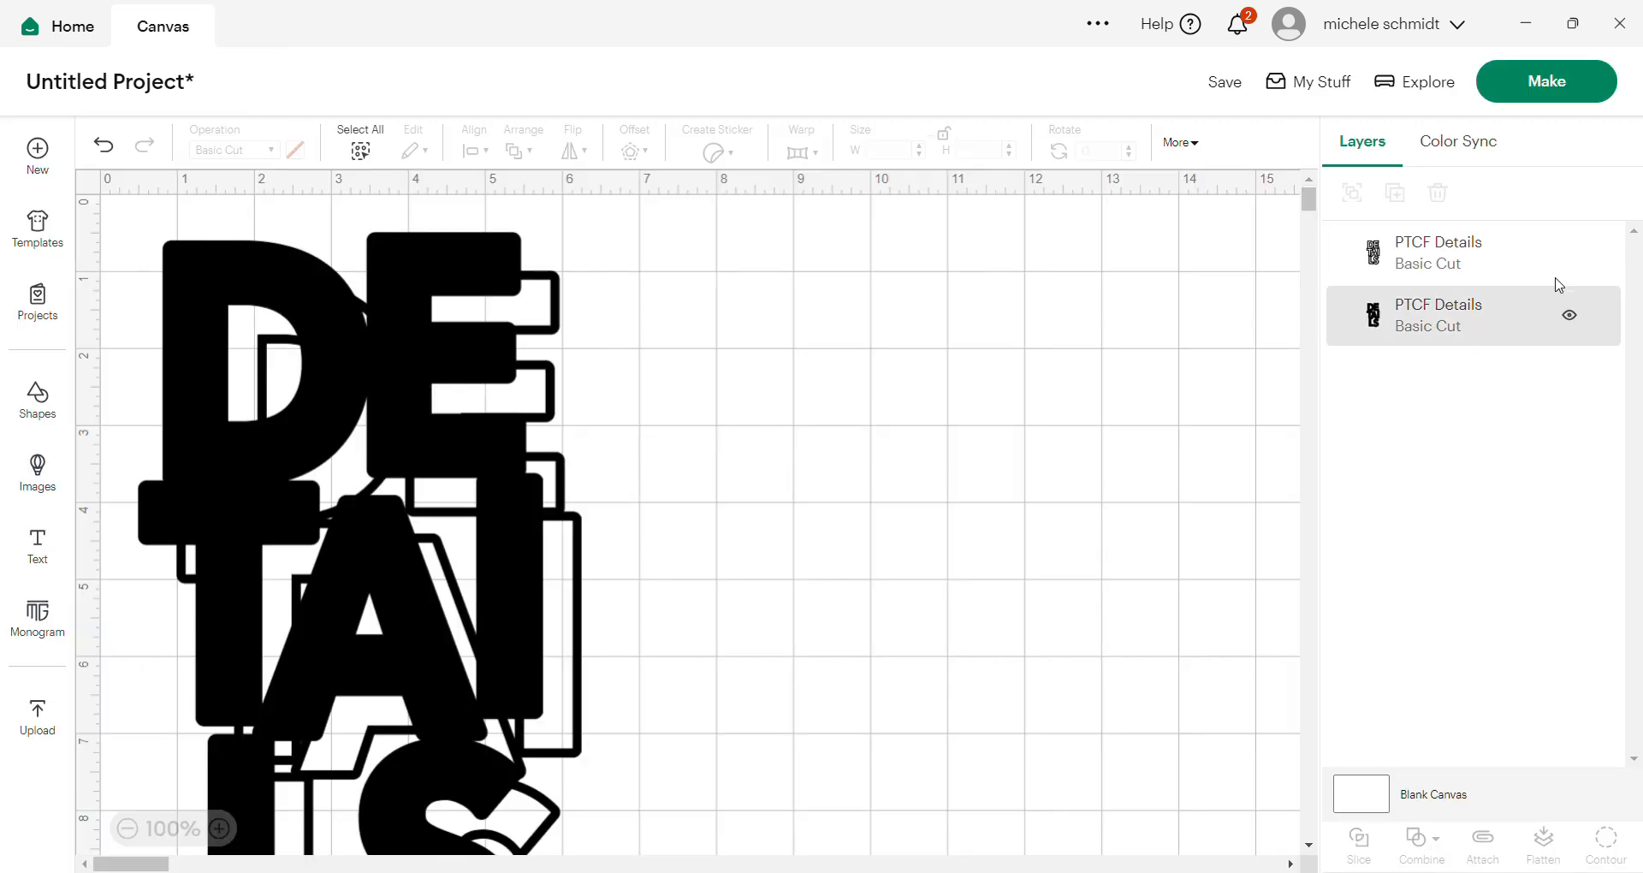
{"action": "left_click", "coordinate": [1570, 256]}
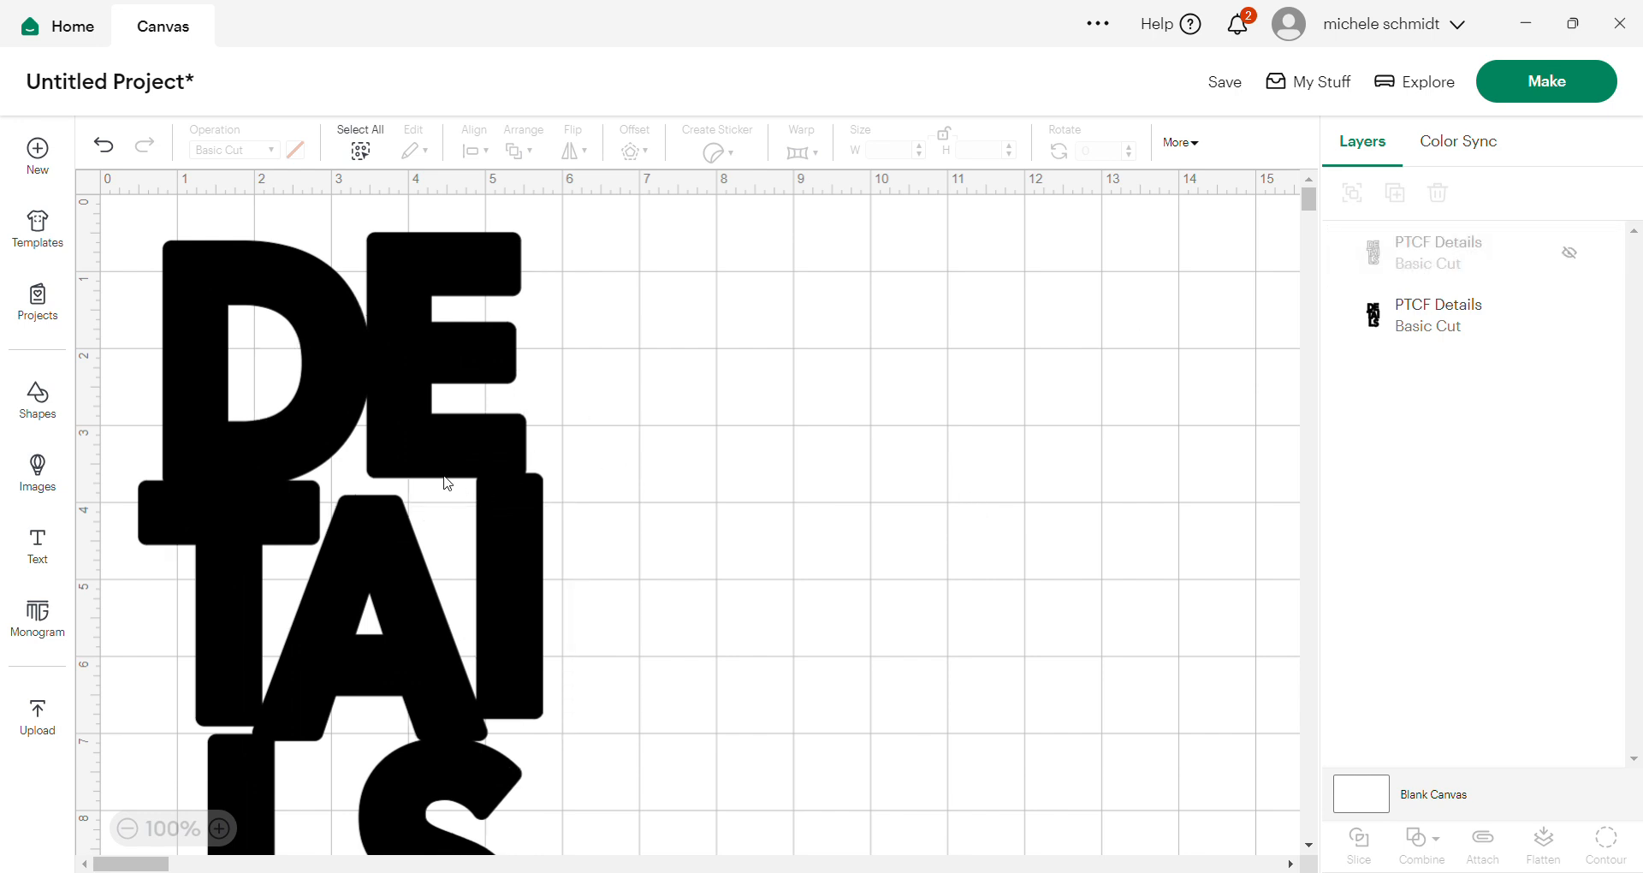
- Hide all contours of the visible PTCF Details layer except the outer shape of the letter D
{"action": "left_click", "coordinate": [412, 445]}
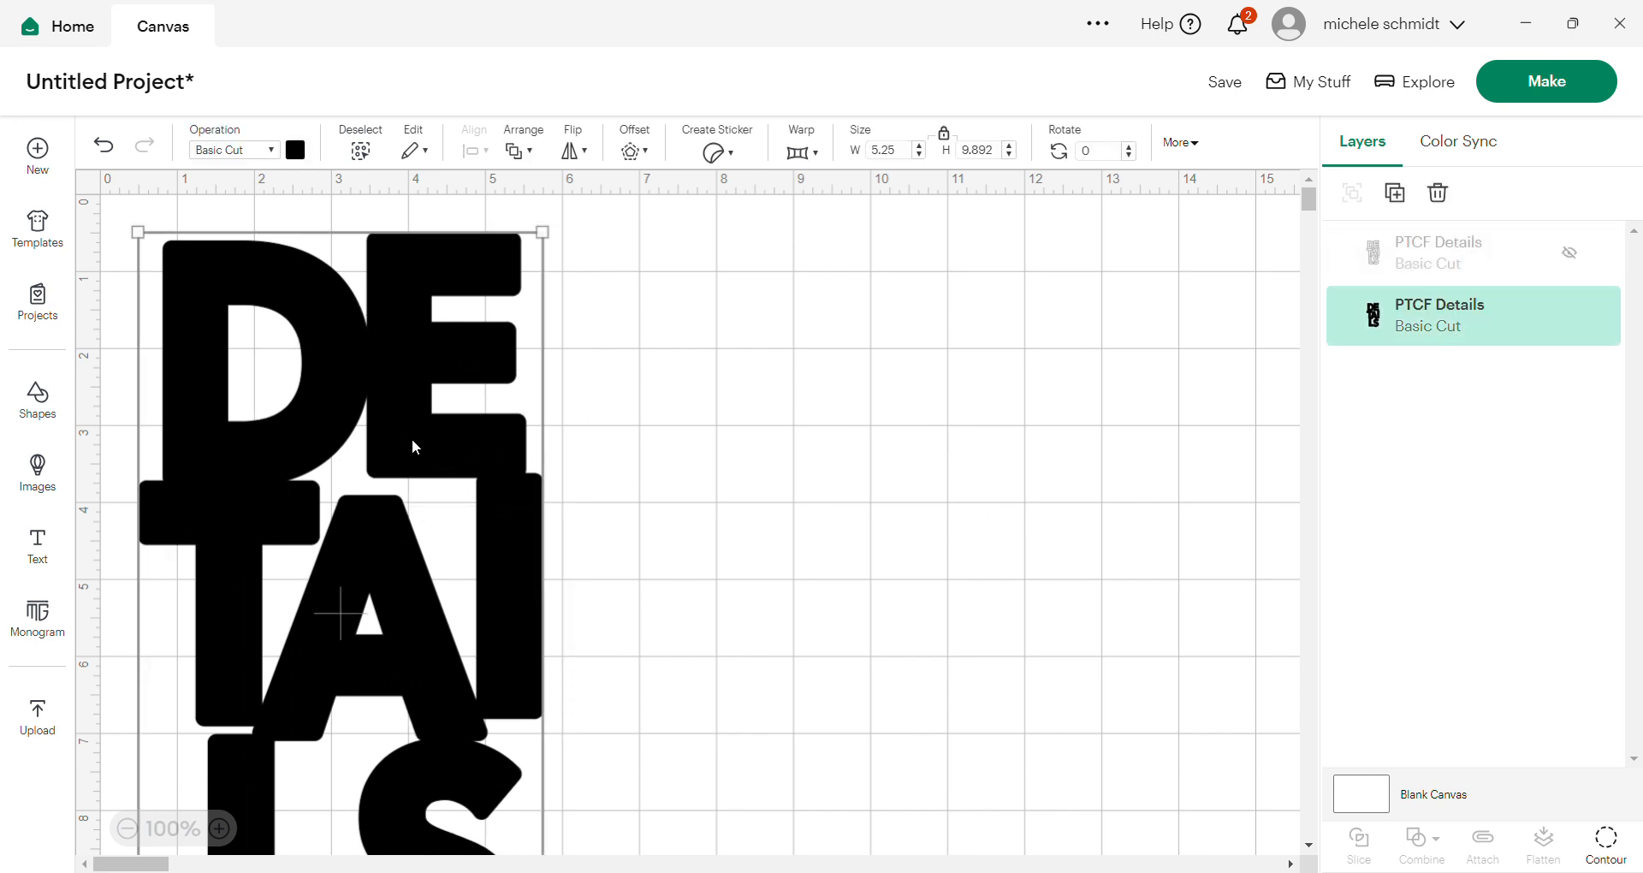
{"action": "right_click", "coordinate": [415, 446]}
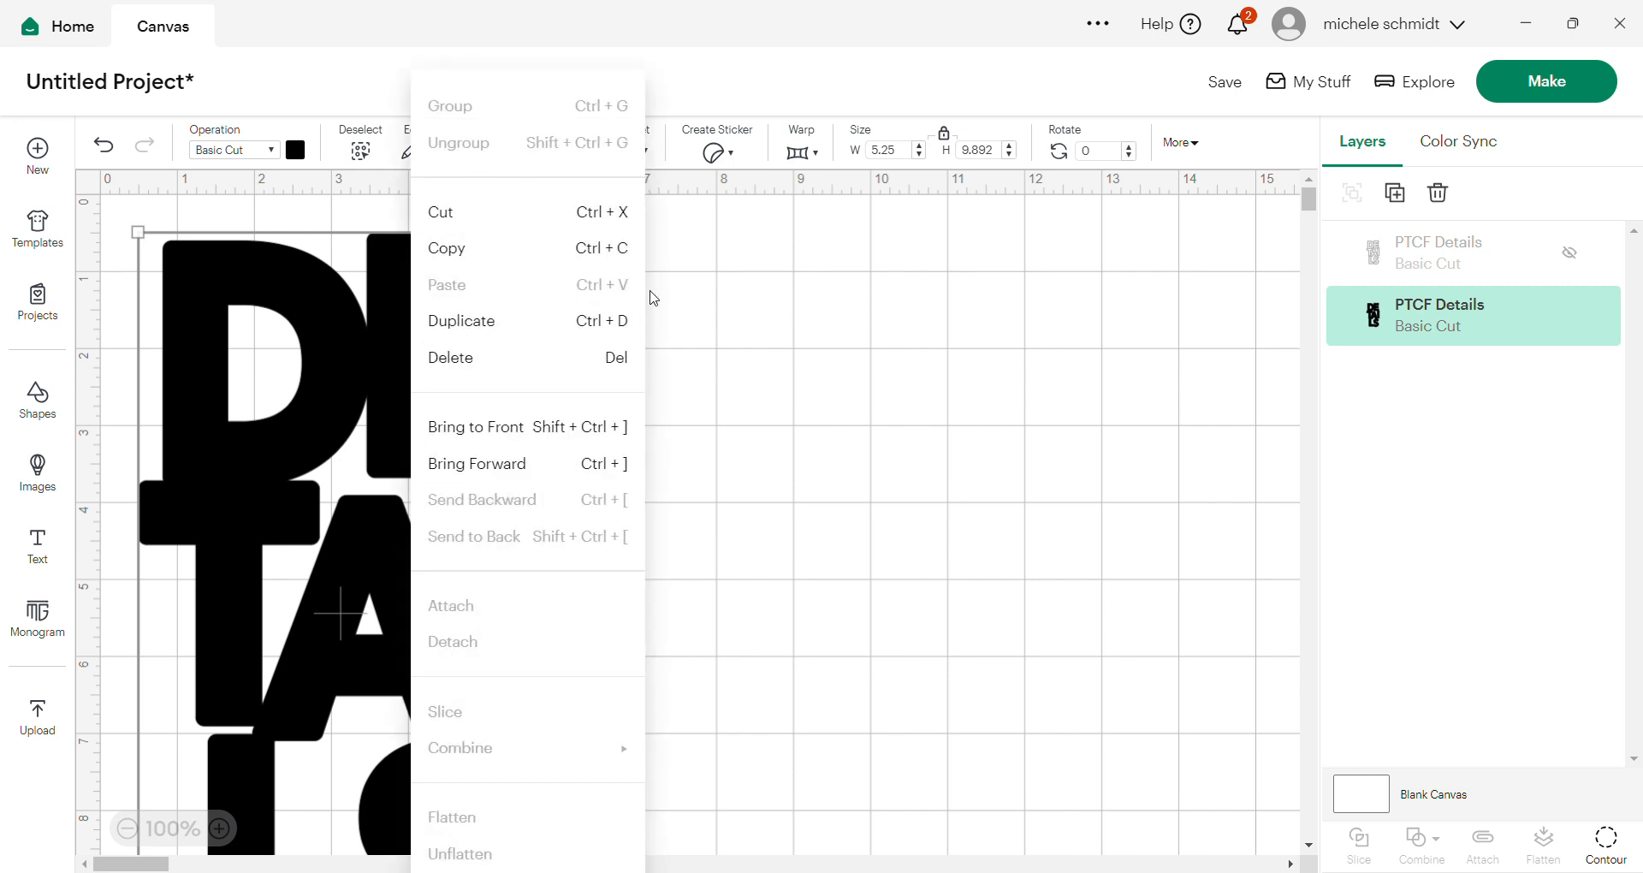
{"action": "left_click", "coordinate": [791, 455]}
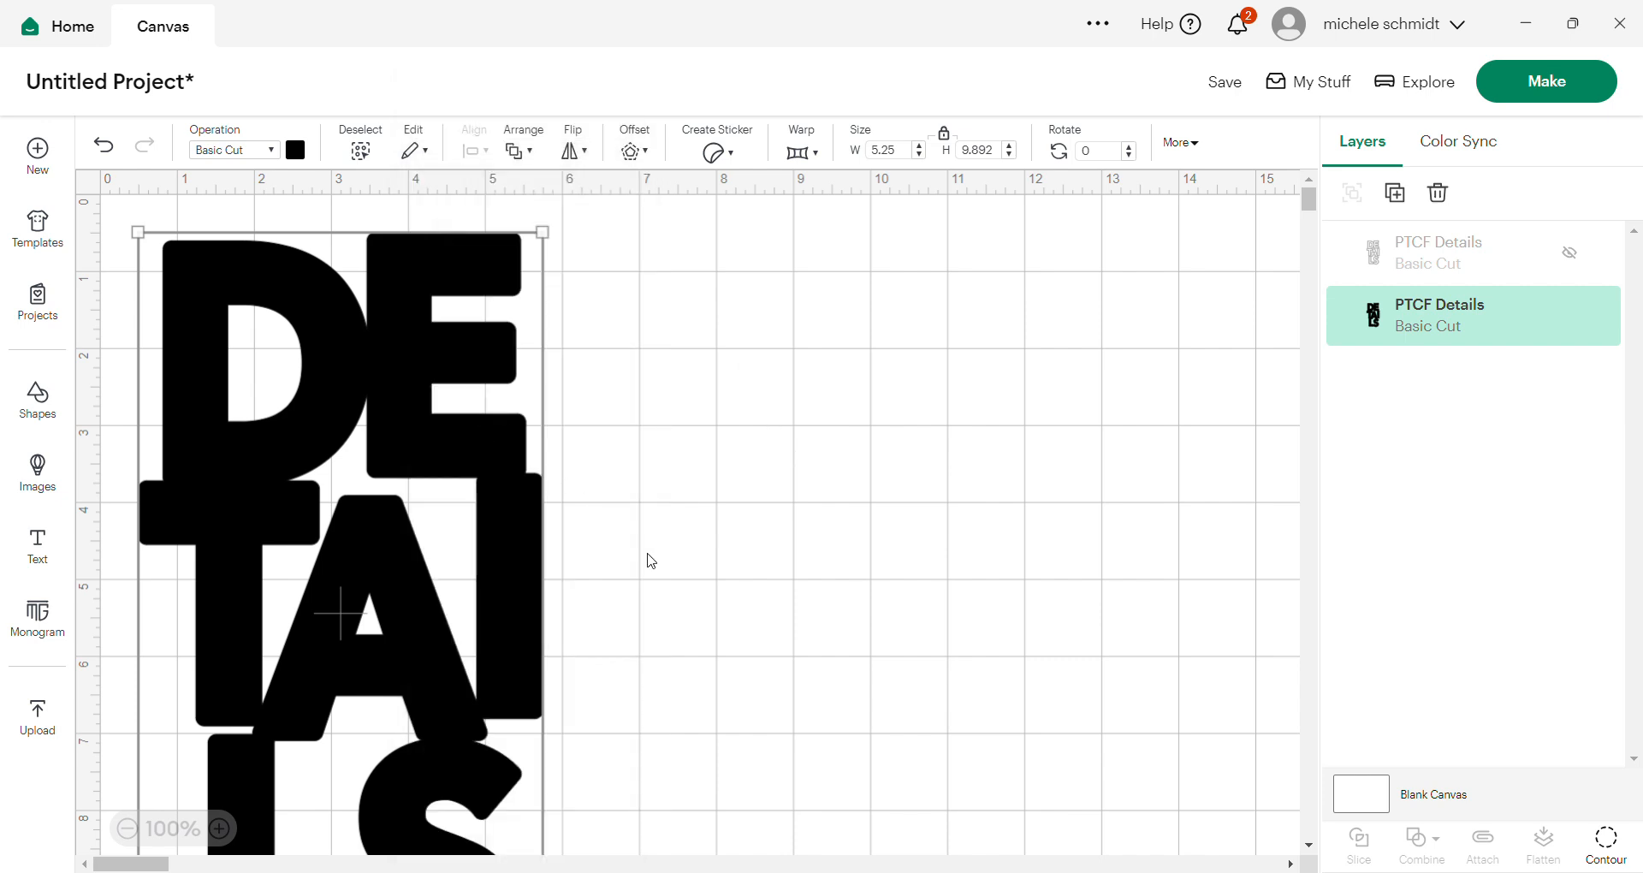
{"action": "left_click", "coordinate": [1612, 843]}
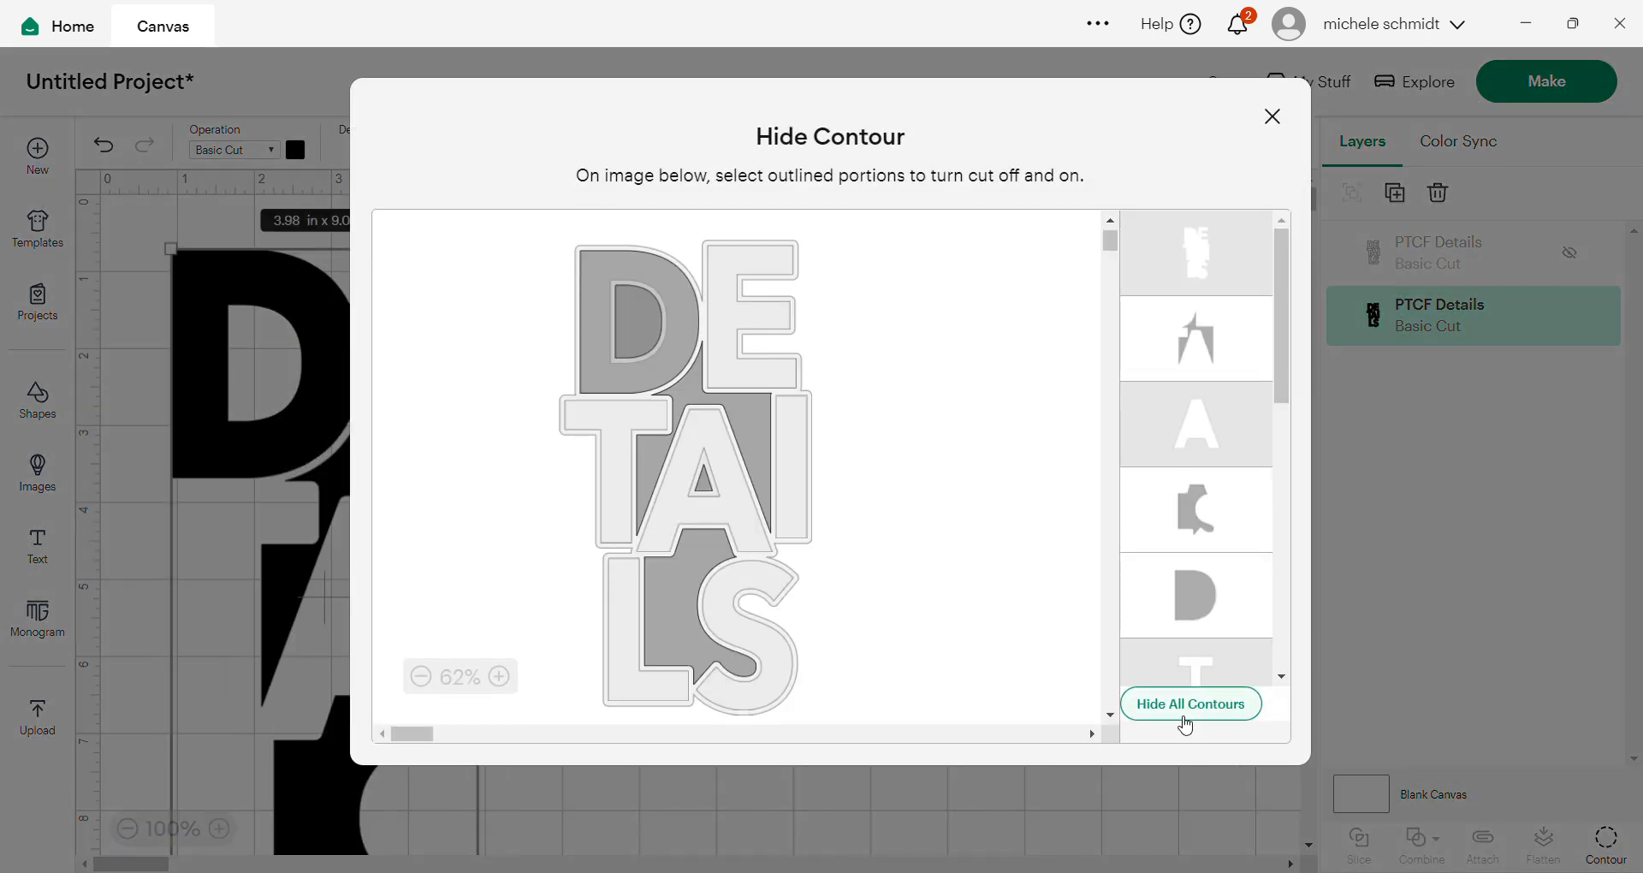
{"action": "left_click", "coordinate": [1170, 571]}
{"action": "left_click", "coordinate": [1191, 619]}
{"action": "left_click", "coordinate": [1208, 710]}
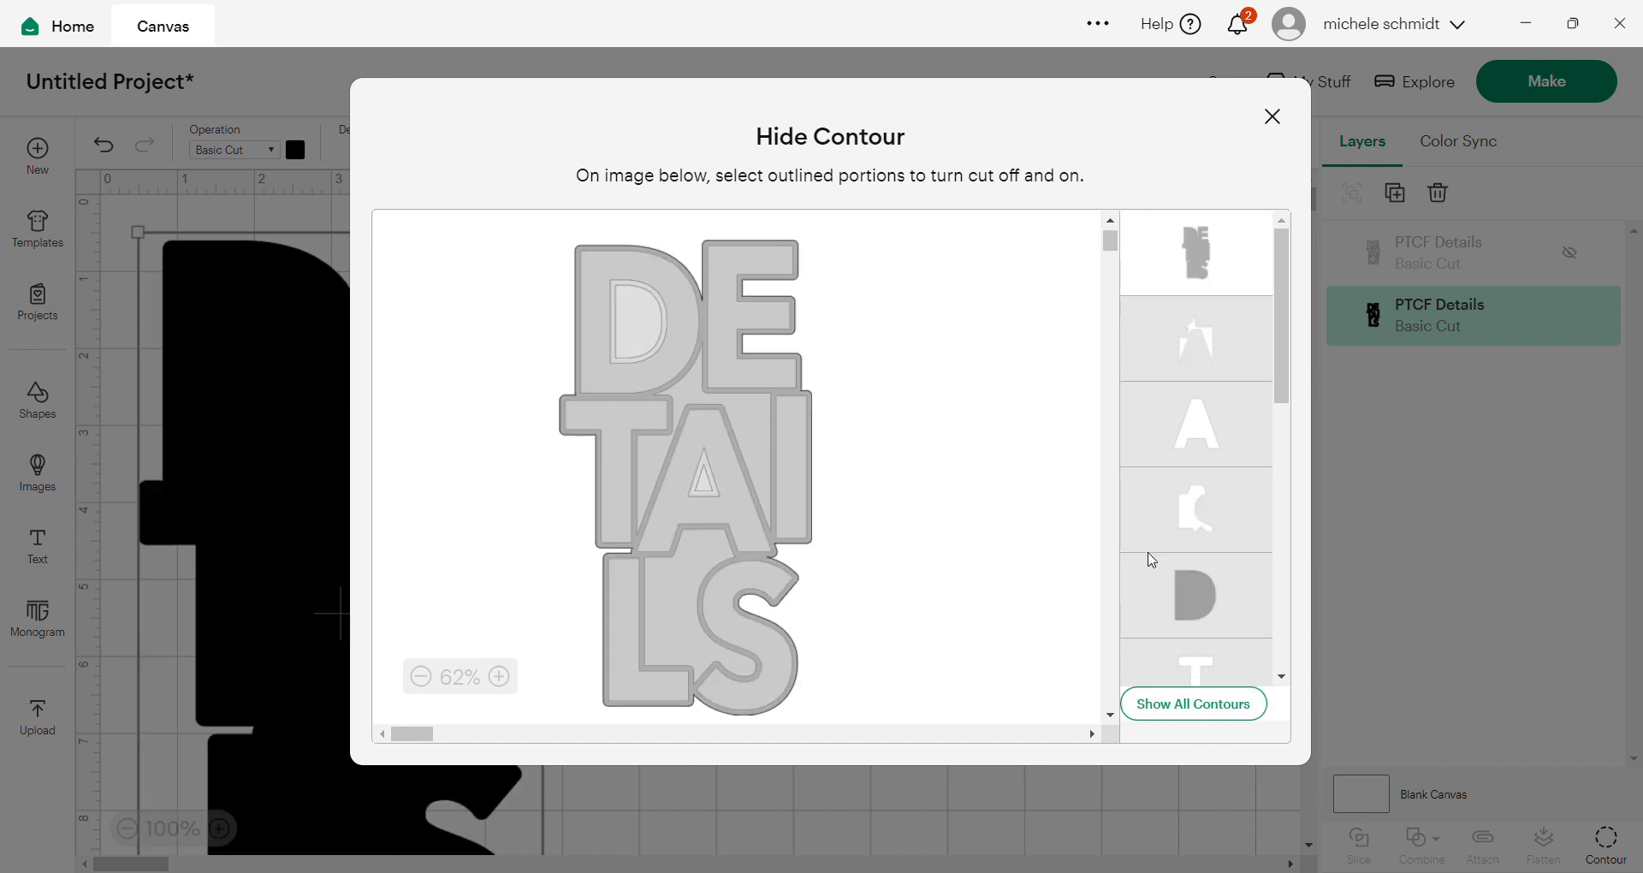
{"action": "left_click", "coordinate": [1189, 596]}
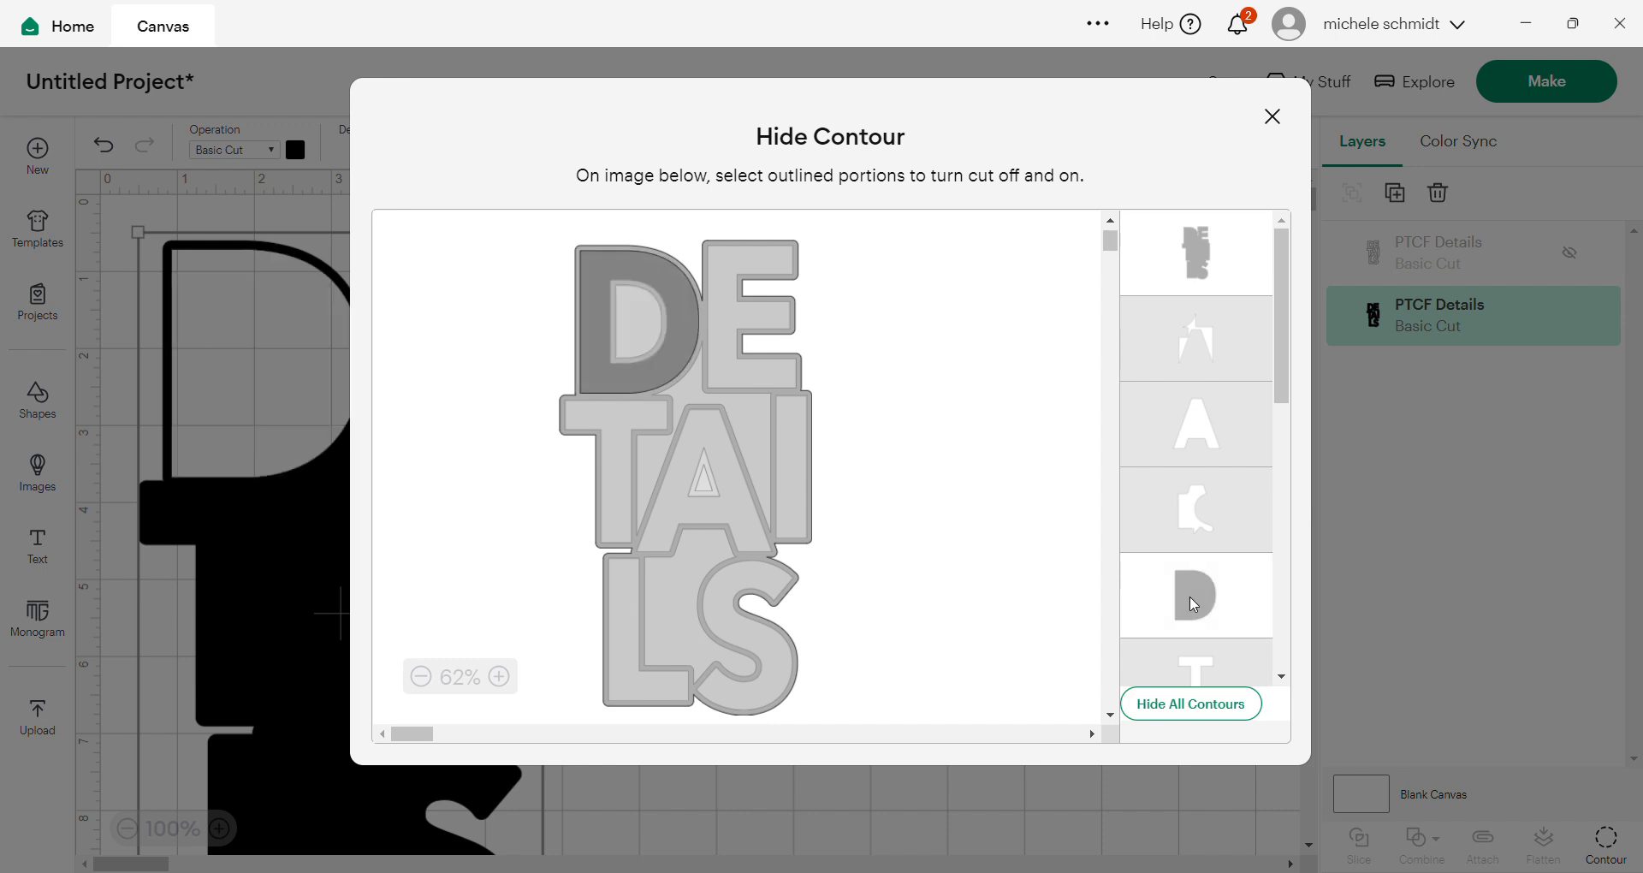
{"action": "left_click", "coordinate": [1203, 256]}
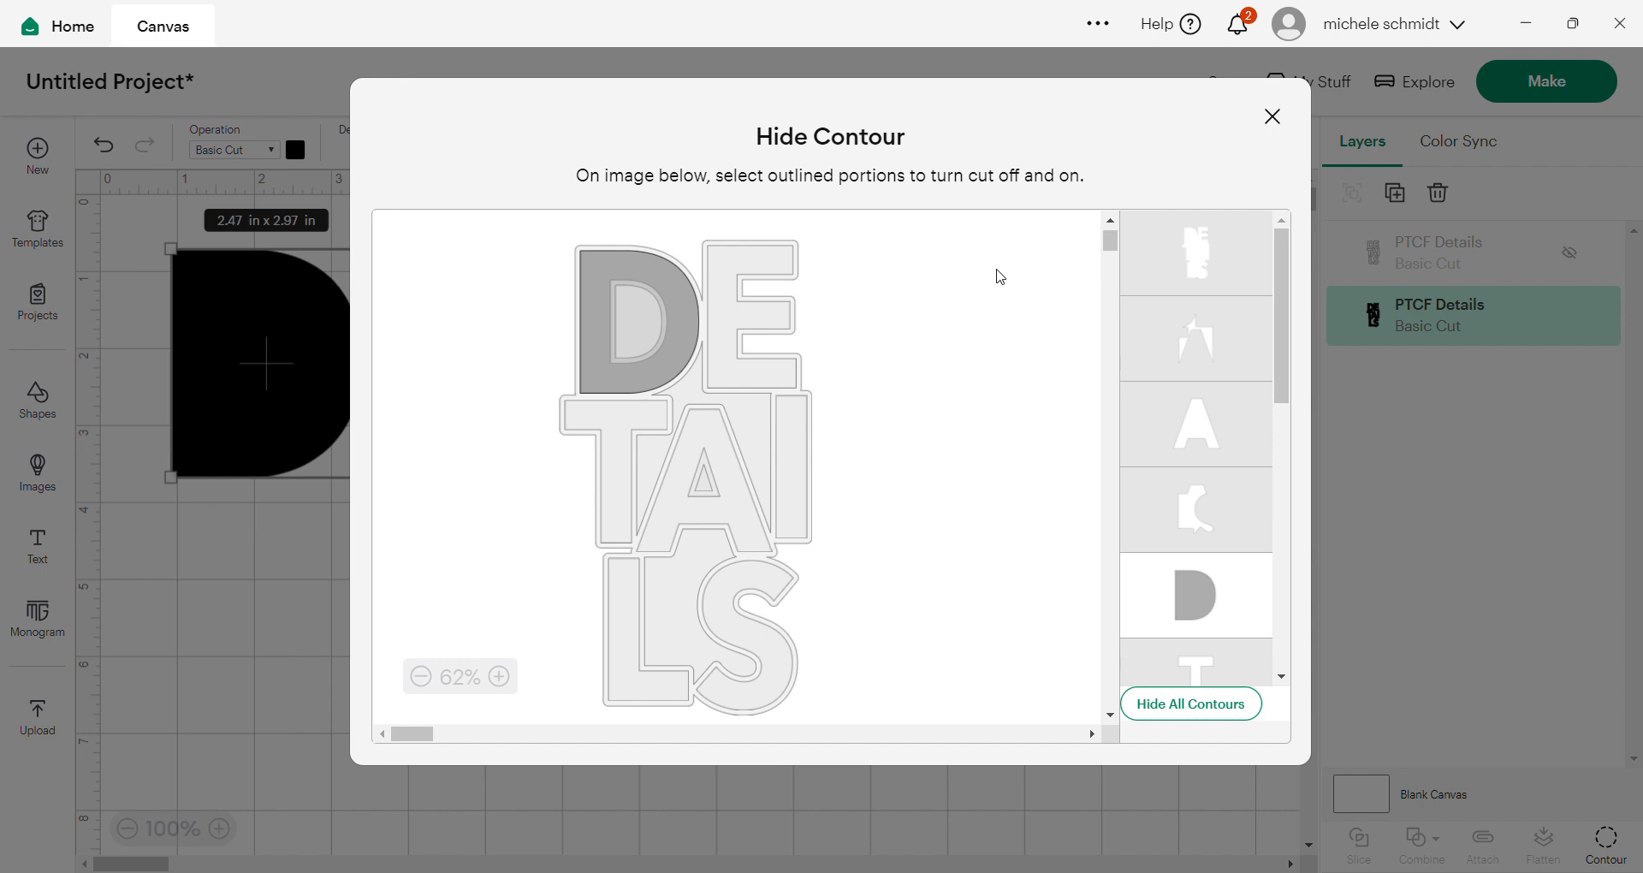
{"action": "left_click", "coordinate": [1272, 115]}
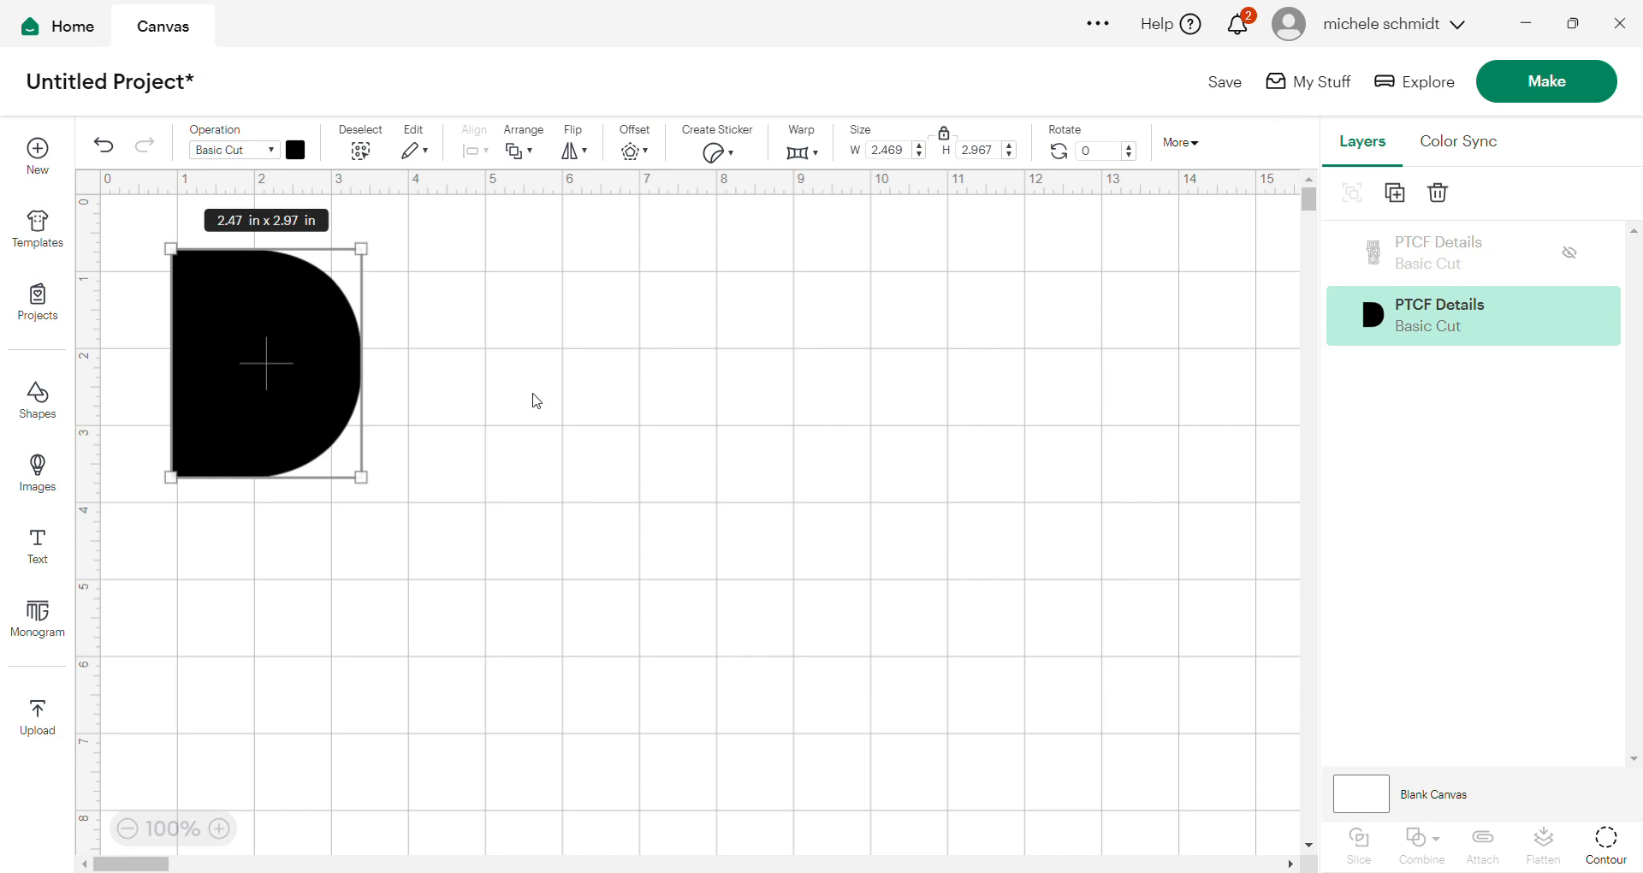
- Turn on the contour of the D's inner opening, preview the letter on the cutting mat, and return to the canvas
{"action": "left_click", "coordinate": [1608, 842]}
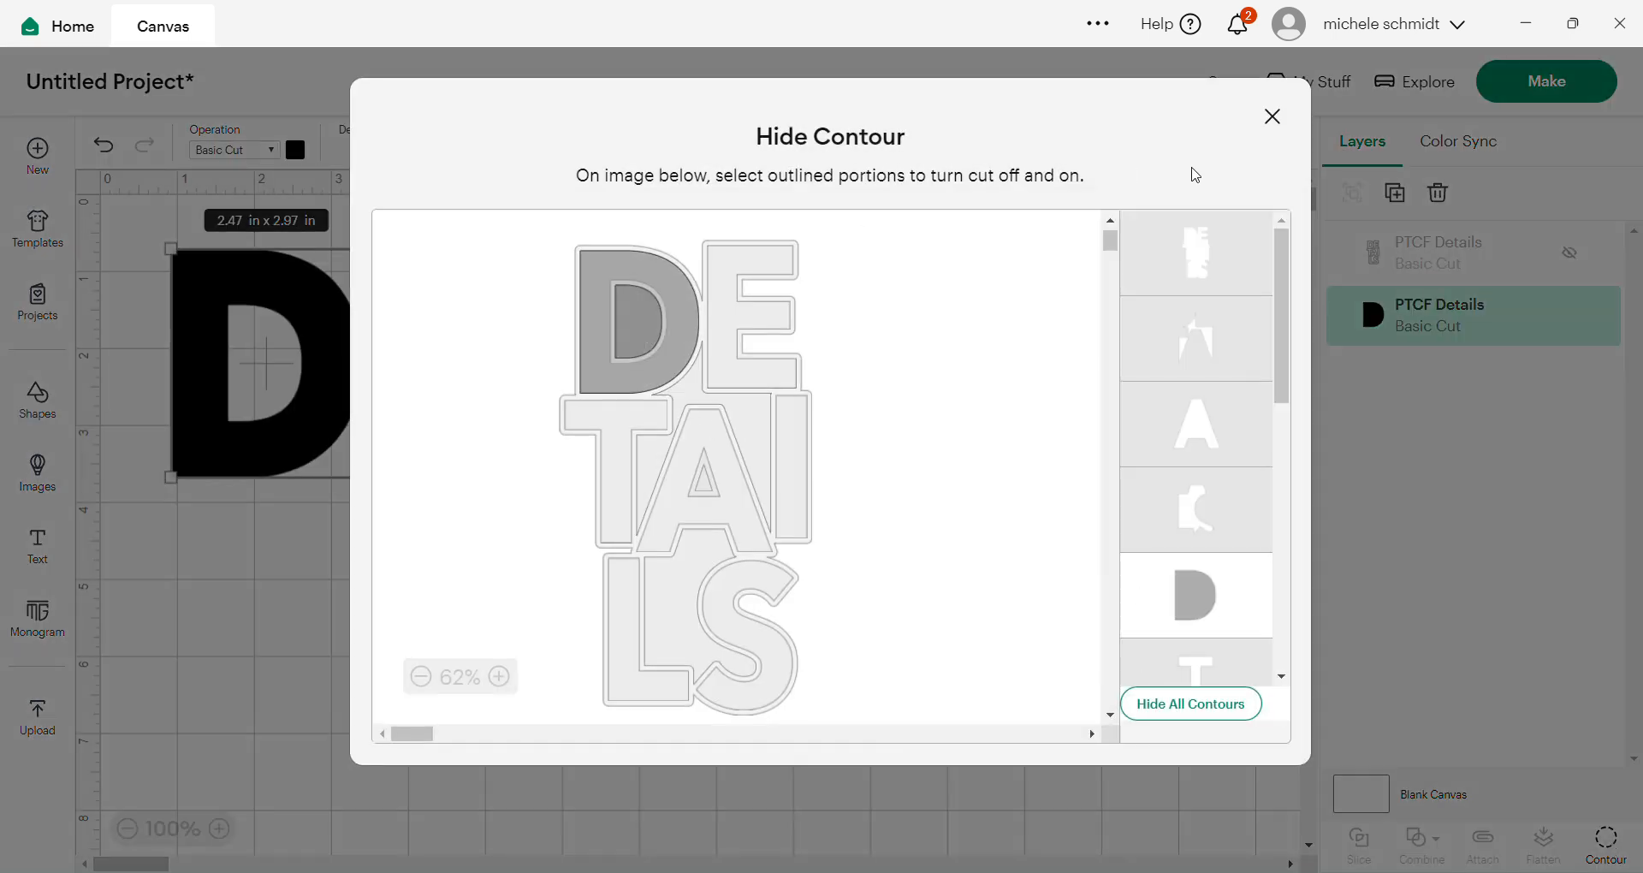
{"action": "left_click", "coordinate": [1272, 117]}
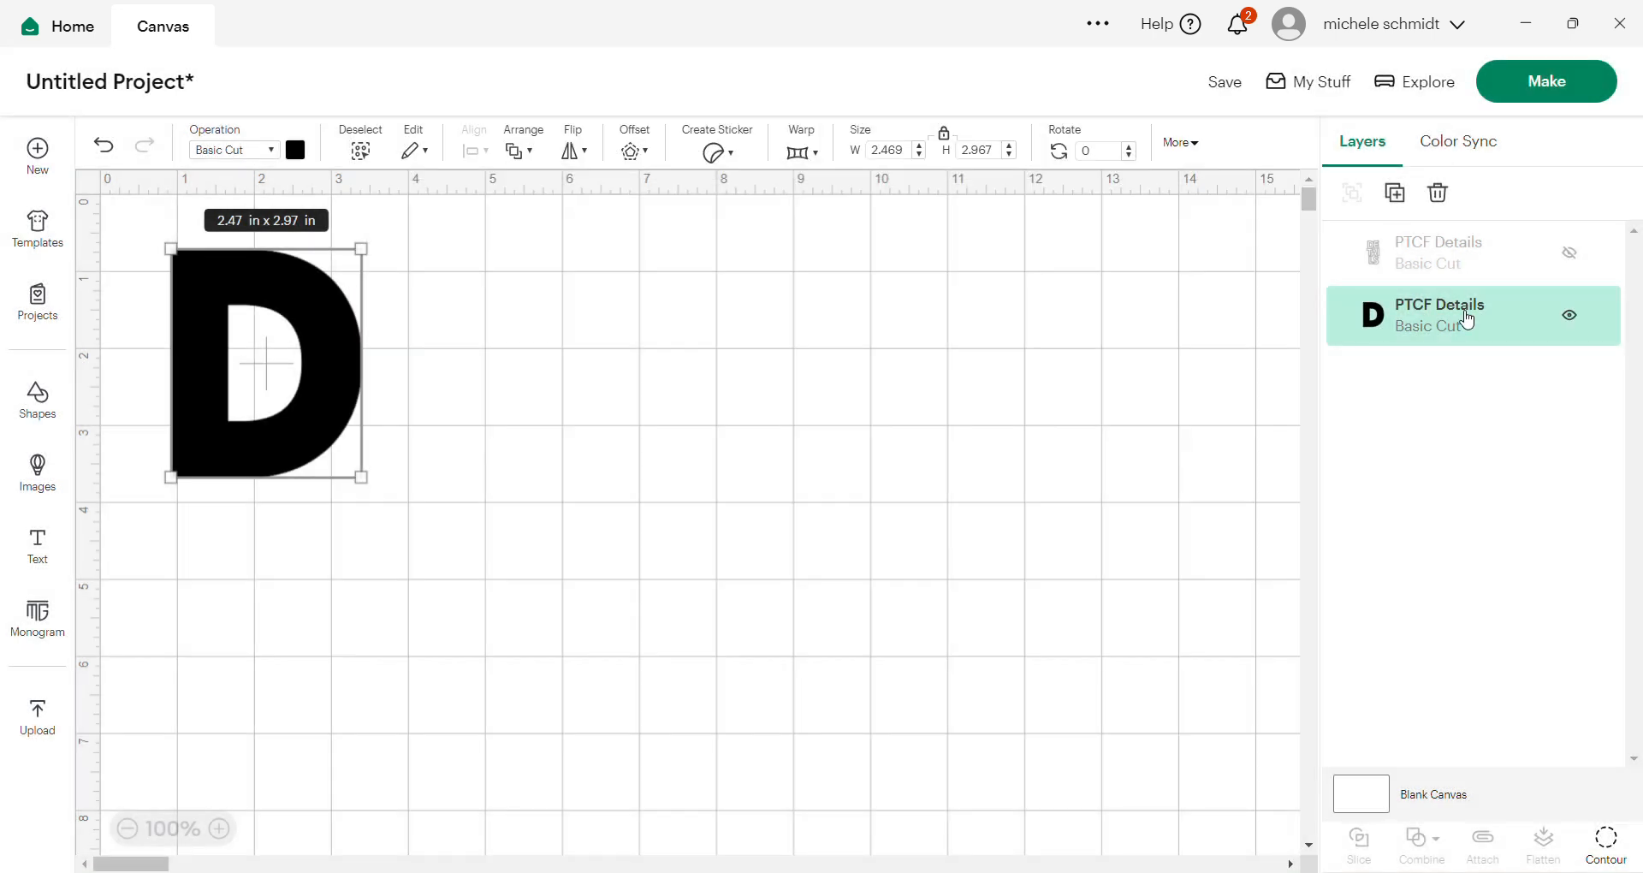
{"action": "left_click", "coordinate": [1523, 73]}
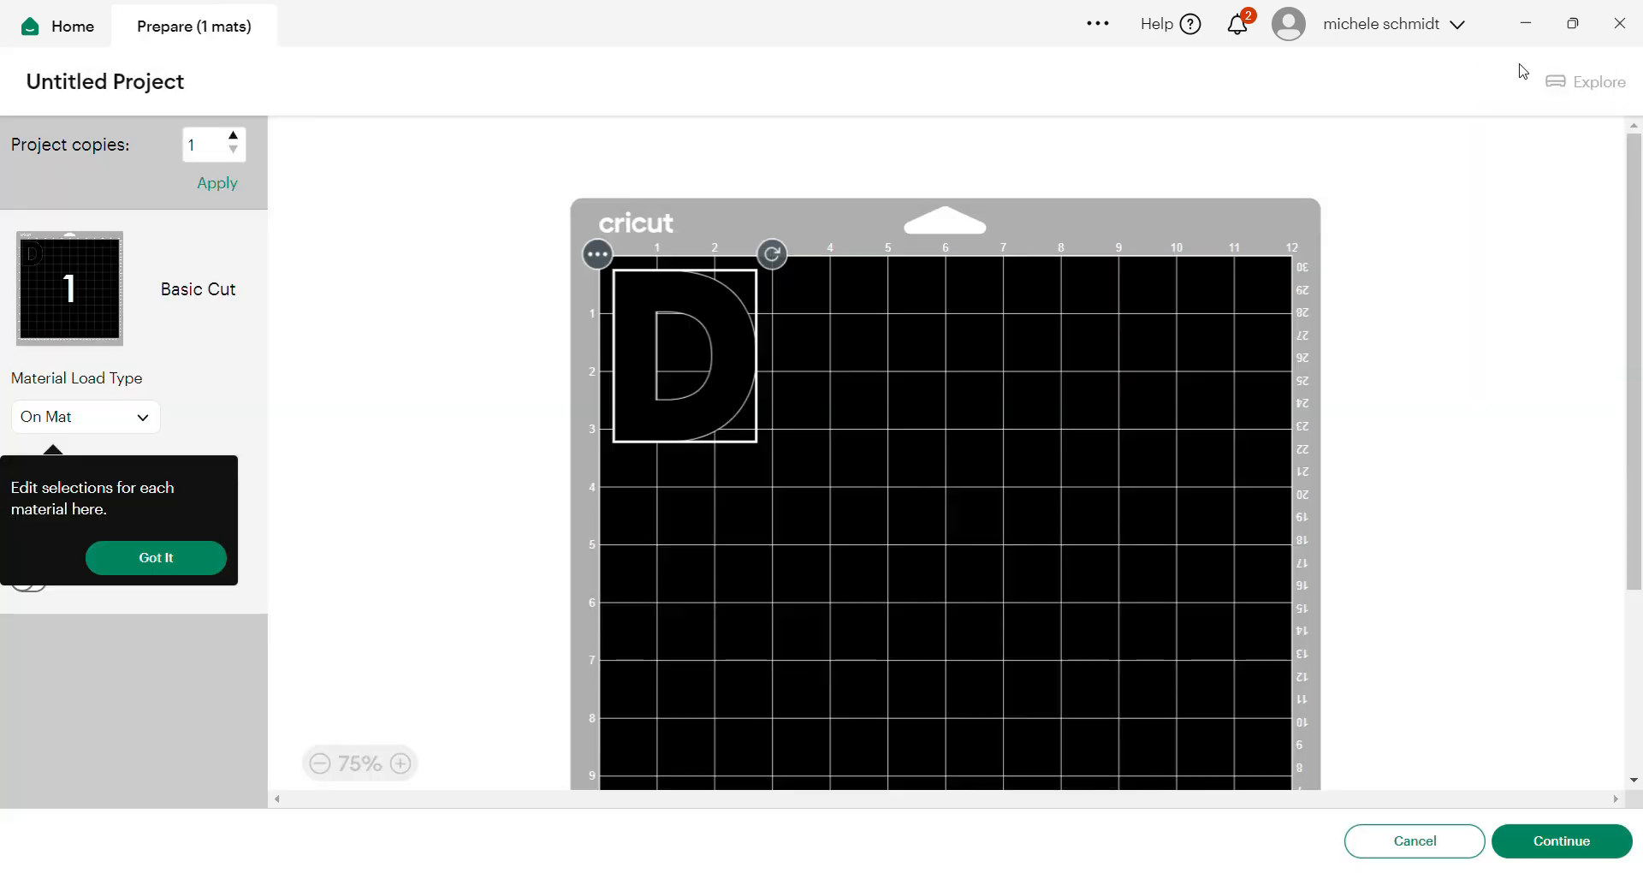
{"action": "left_click", "coordinate": [1436, 851]}
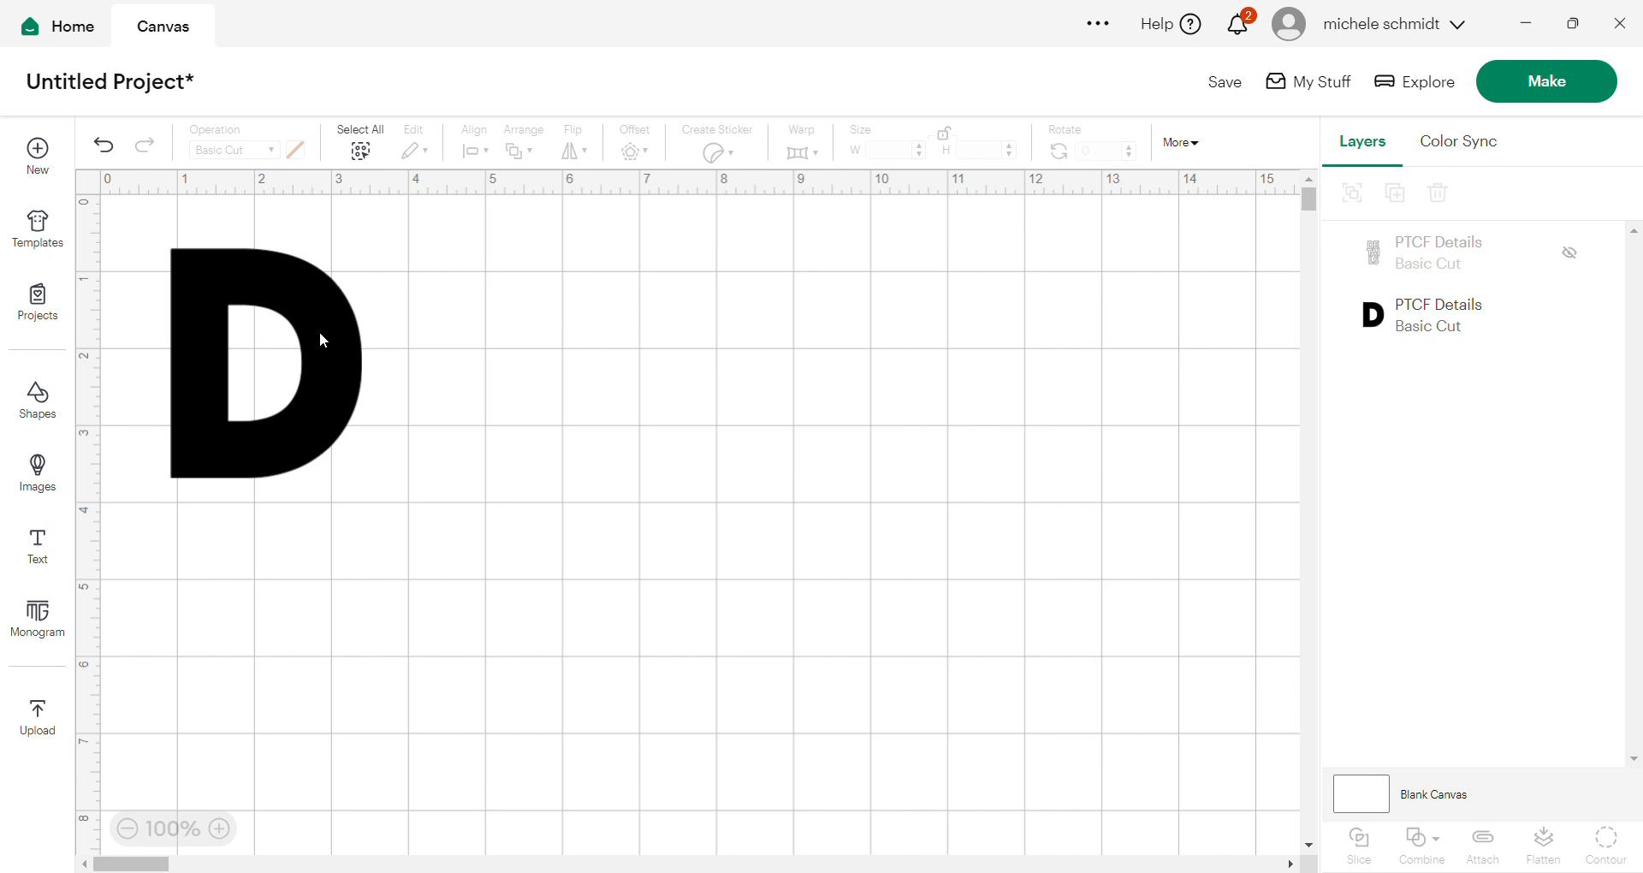
- Switch the layer's active contours from the letter D and its opening to the letter E, and preview it on the cutting mat
{"action": "left_click", "coordinate": [360, 150]}
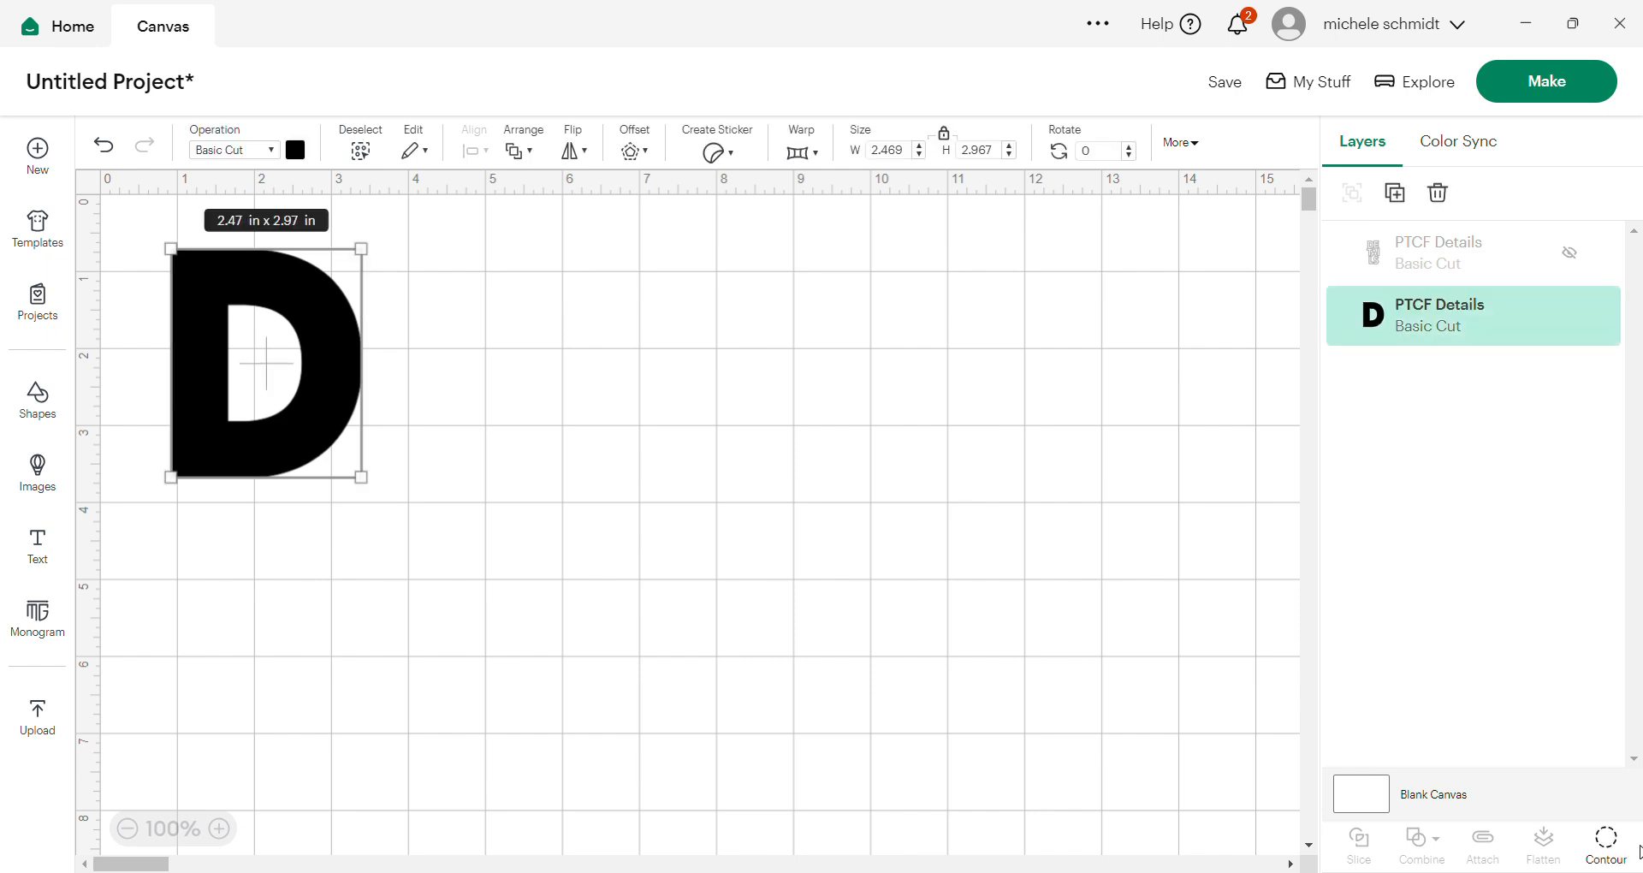
{"action": "left_click", "coordinate": [1607, 847]}
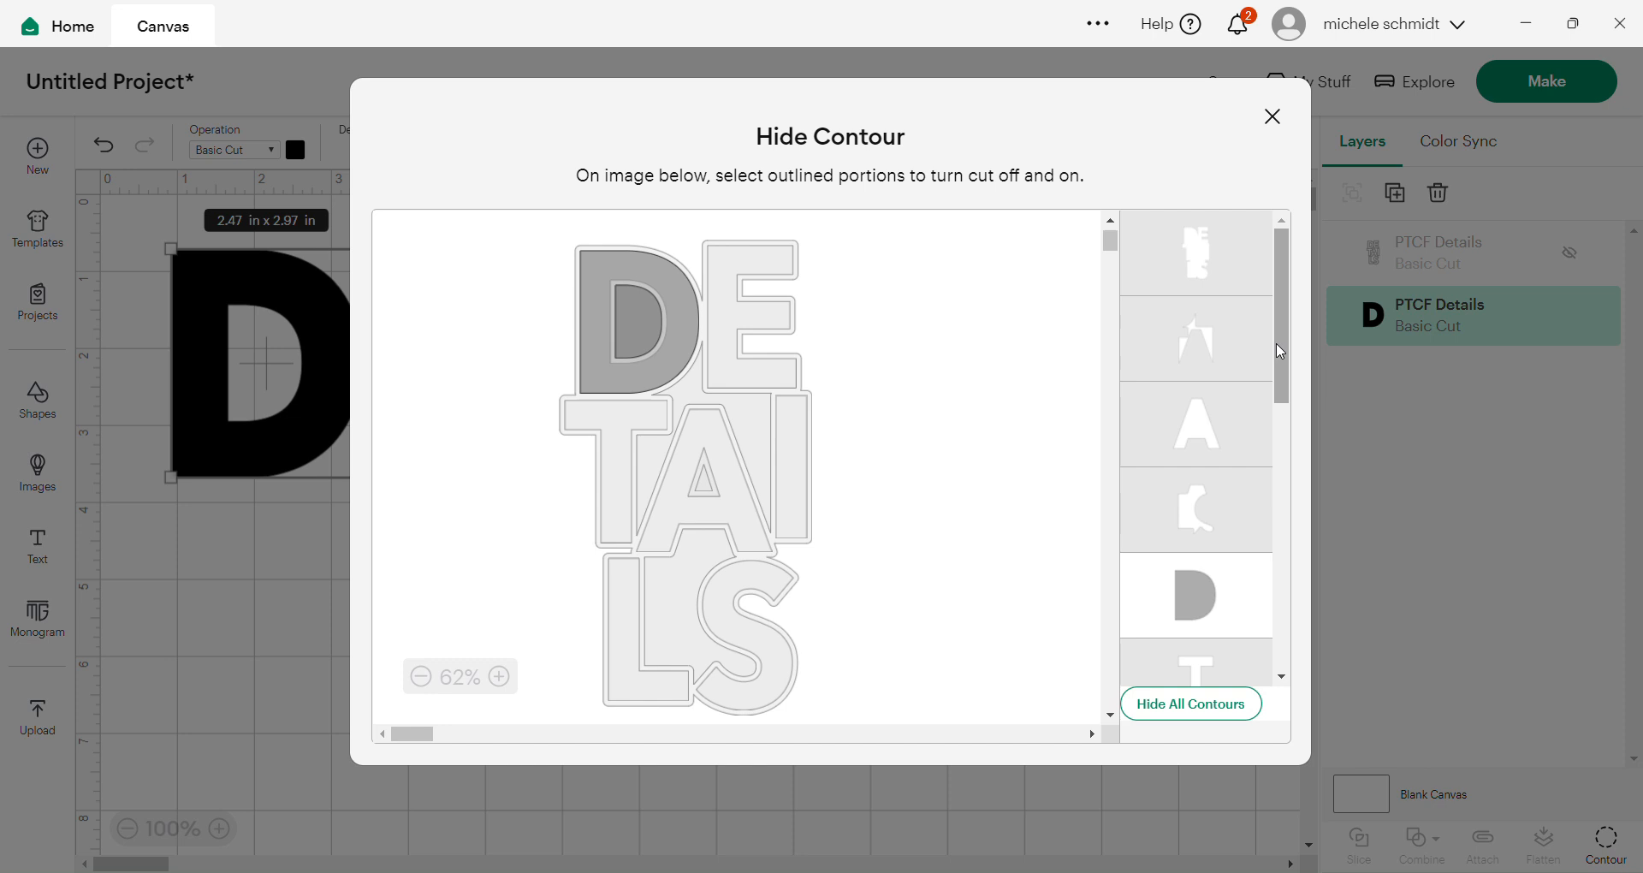
{"action": "left_click", "coordinate": [744, 313]}
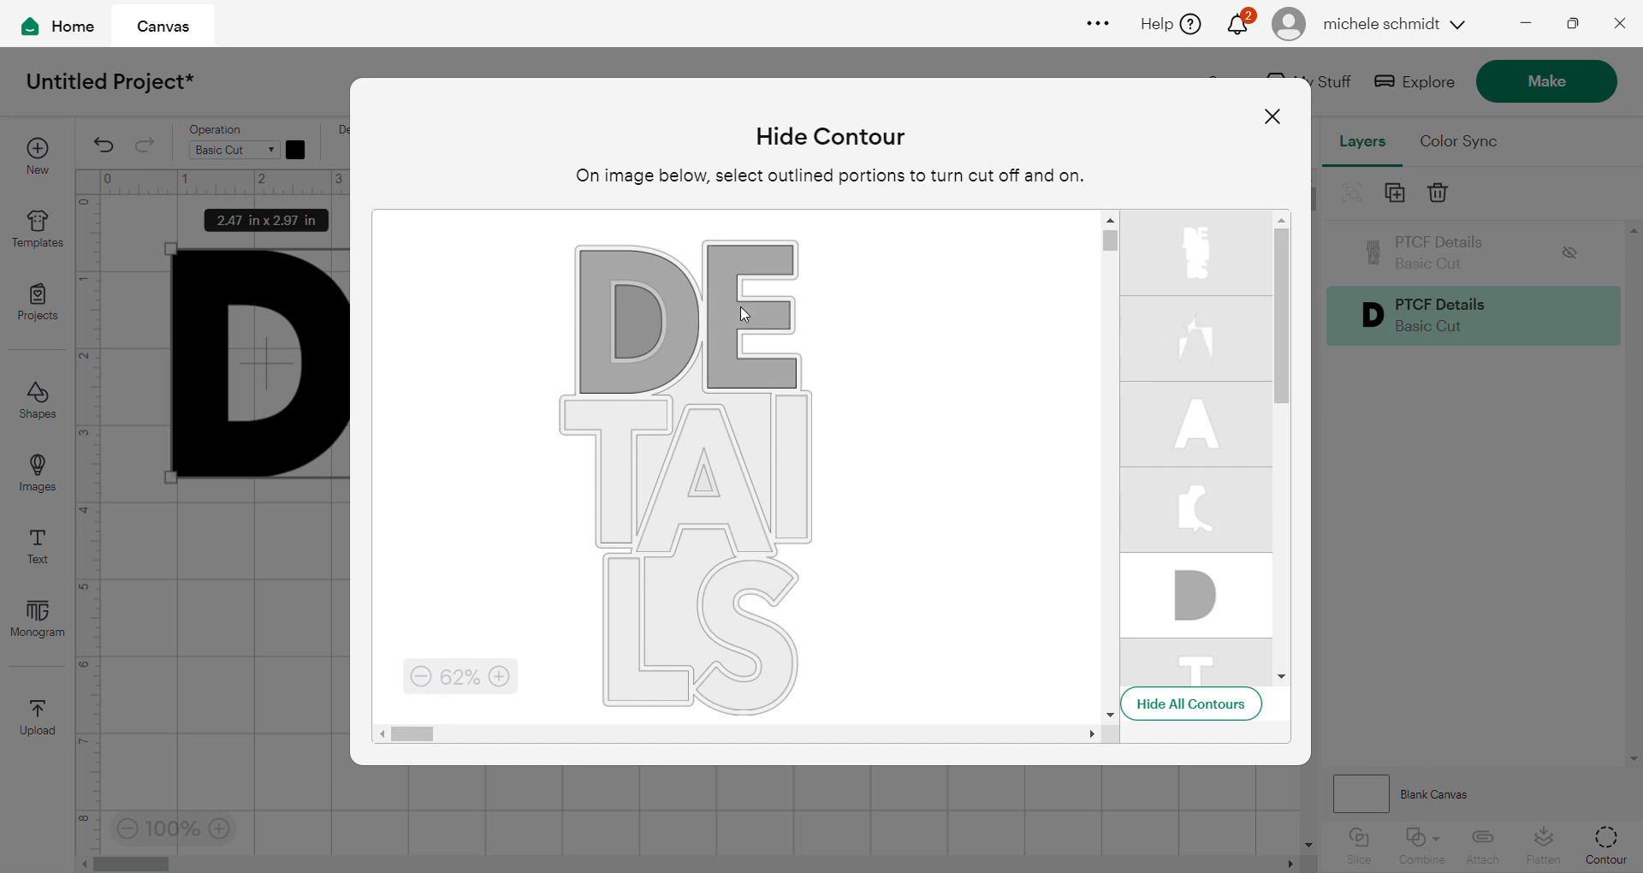
{"action": "left_click", "coordinate": [743, 313]}
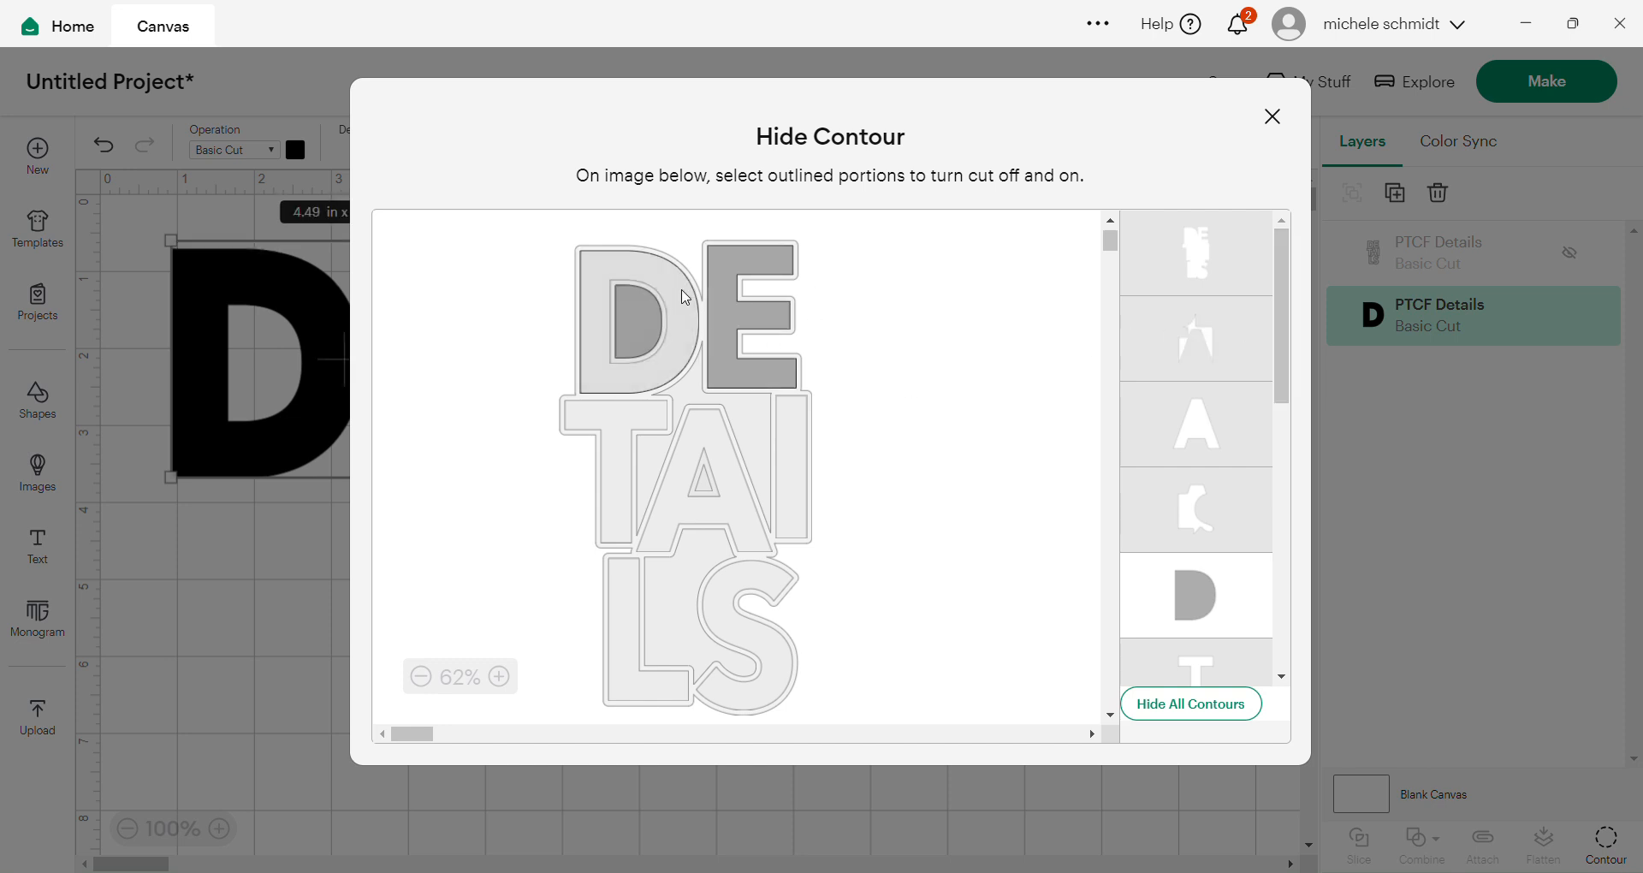
{"action": "left_click", "coordinate": [1197, 599]}
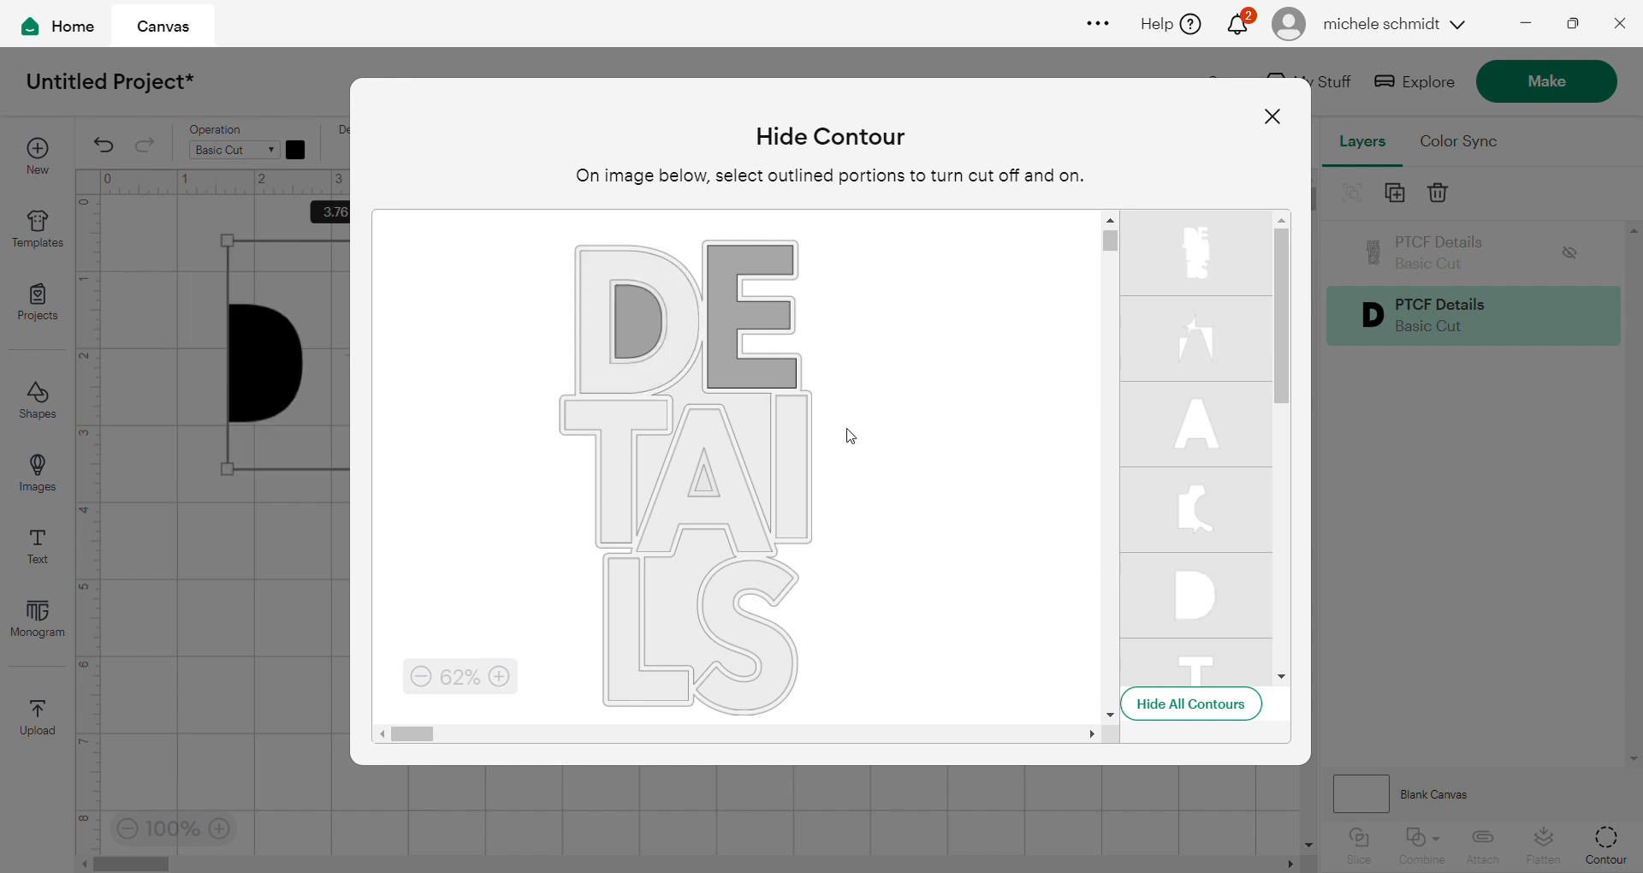
{"action": "left_click", "coordinate": [630, 323]}
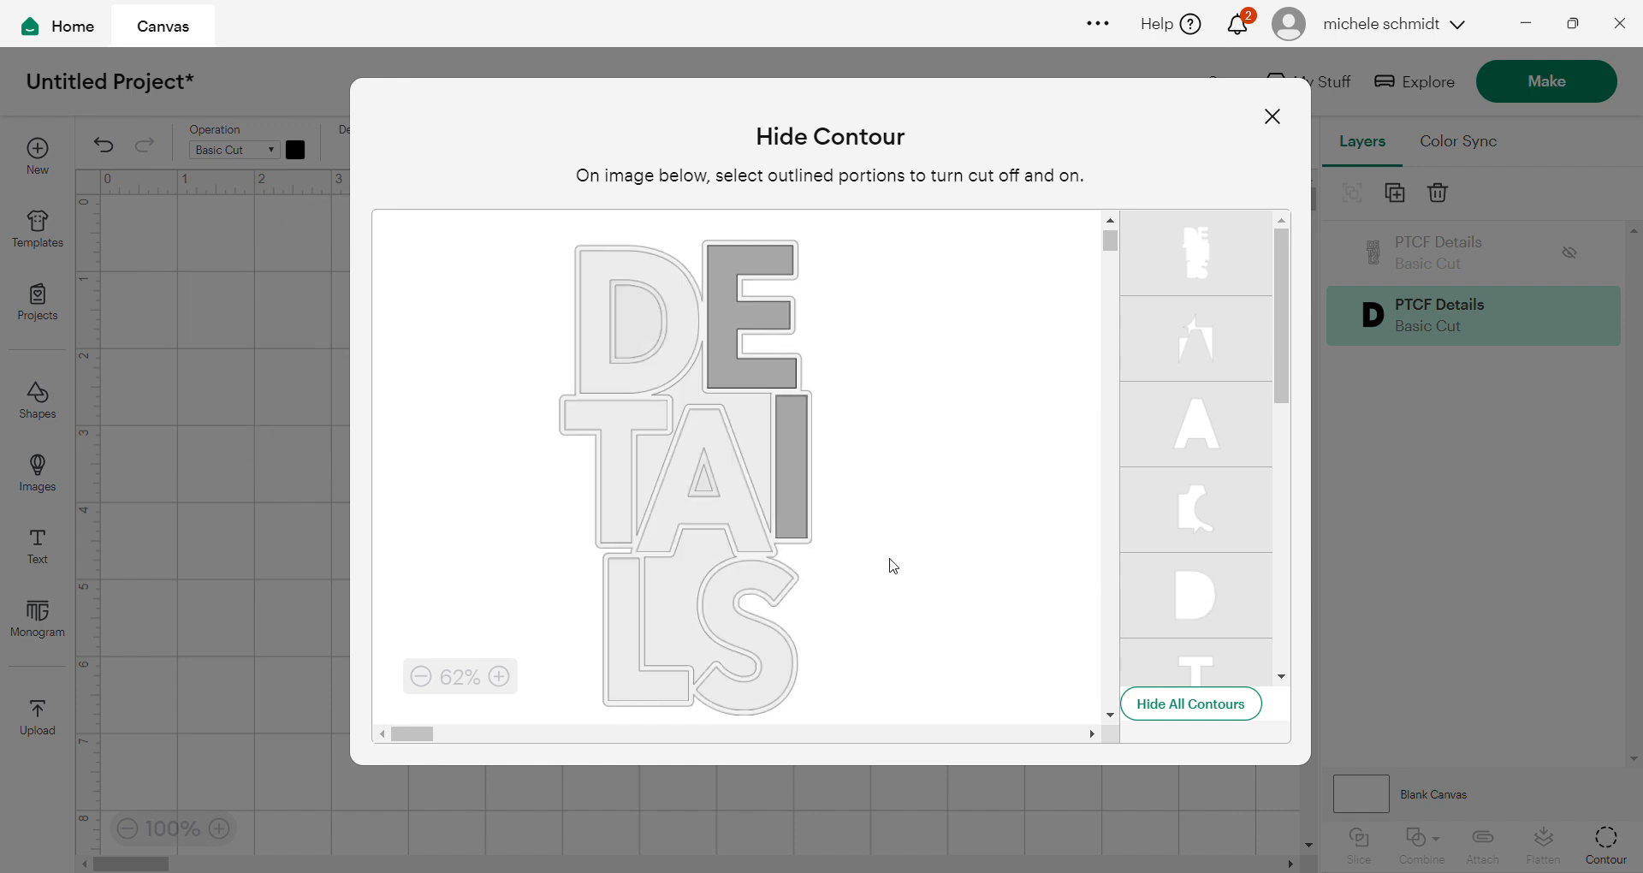
{"action": "left_click", "coordinate": [1272, 116]}
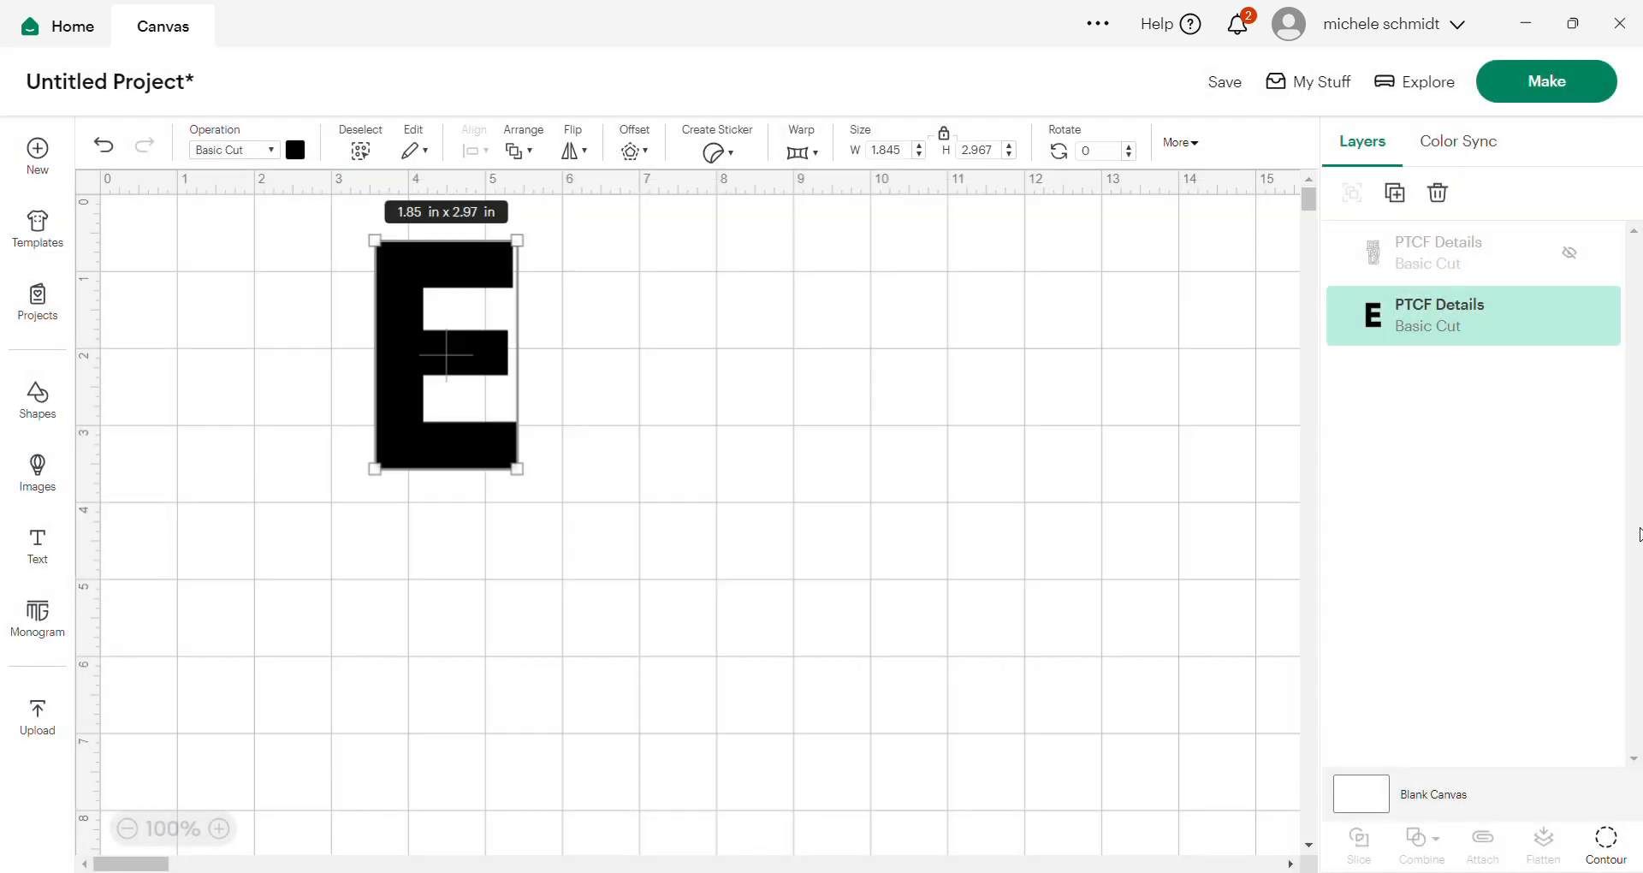
{"action": "left_click", "coordinate": [1531, 83]}
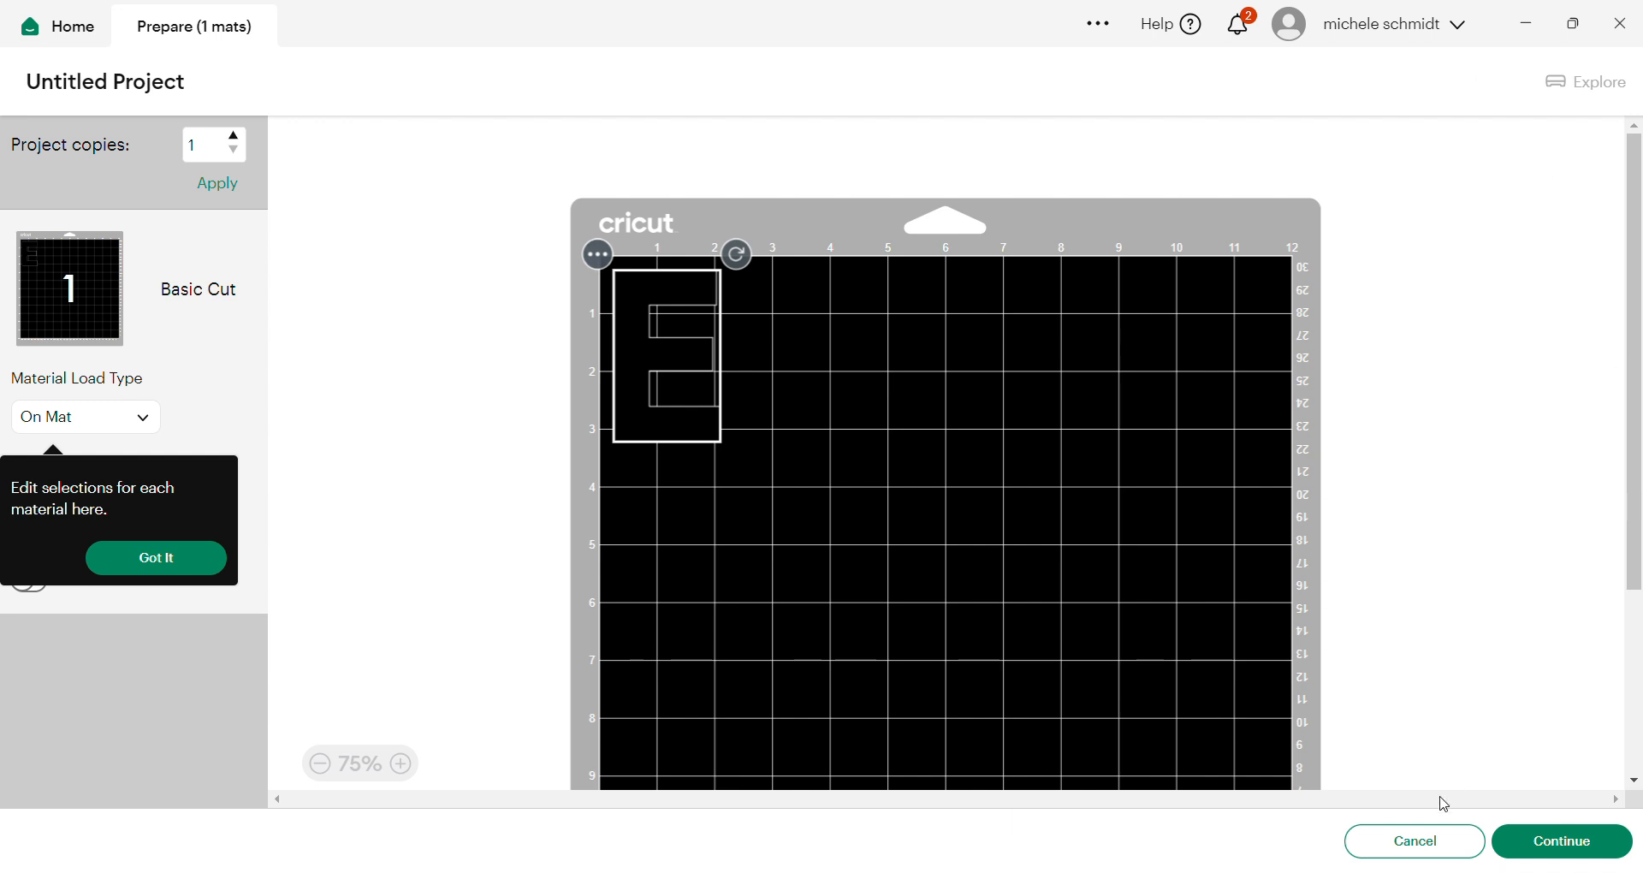
{"action": "left_click", "coordinate": [1413, 844]}
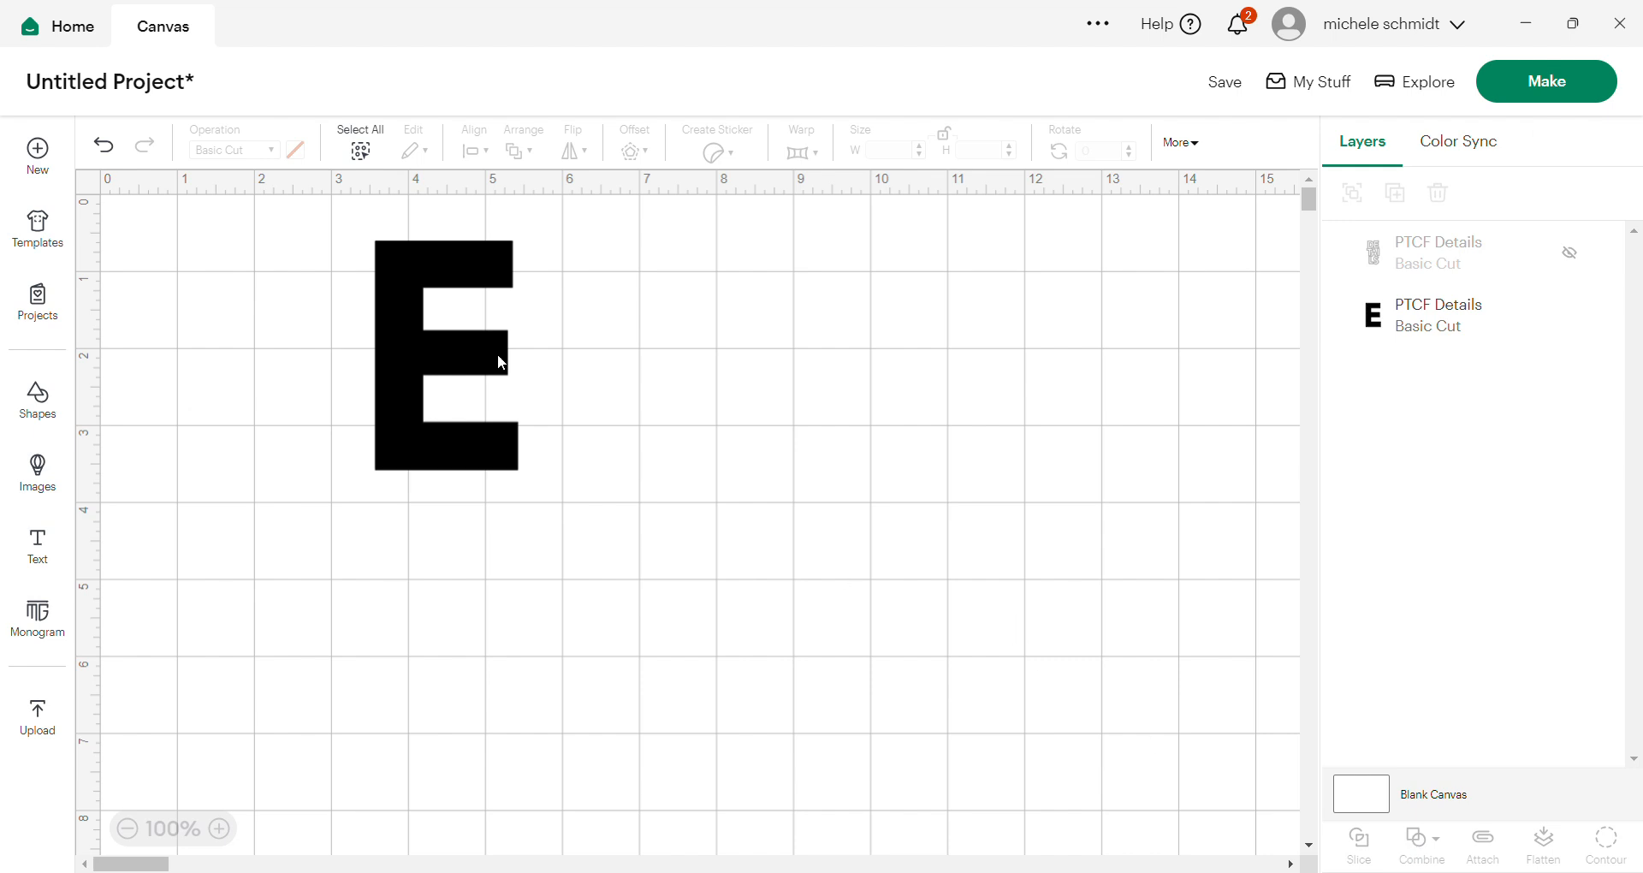
- Switch the layer's active contour from the letter E to the letter T, and preview it on the cutting mat
{"action": "left_click", "coordinate": [498, 356]}
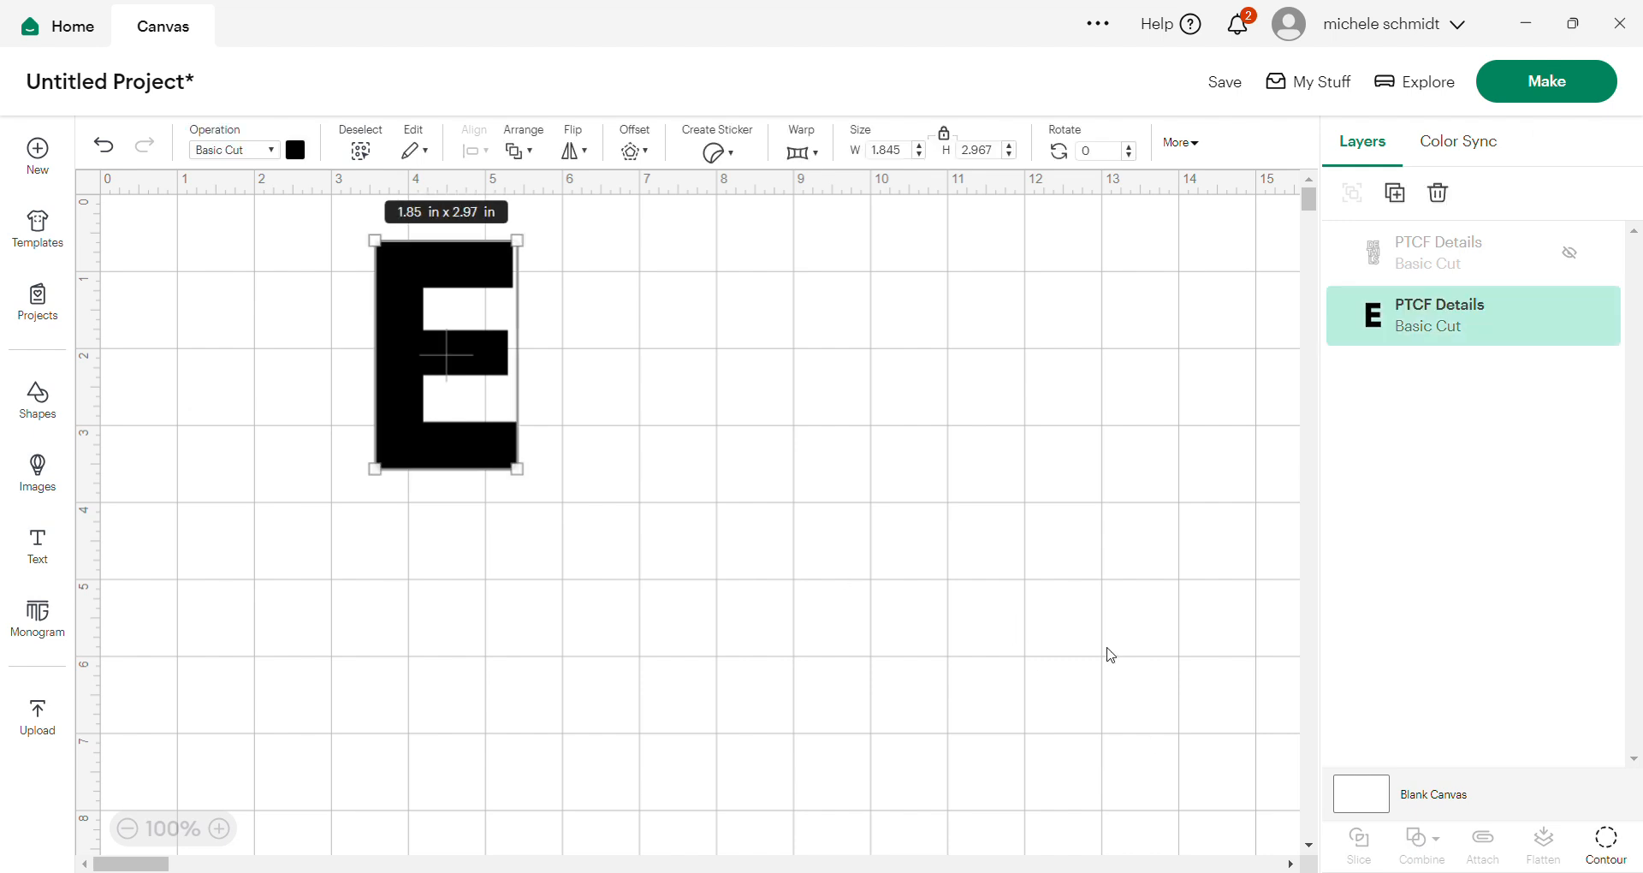
{"action": "left_click", "coordinate": [1606, 841]}
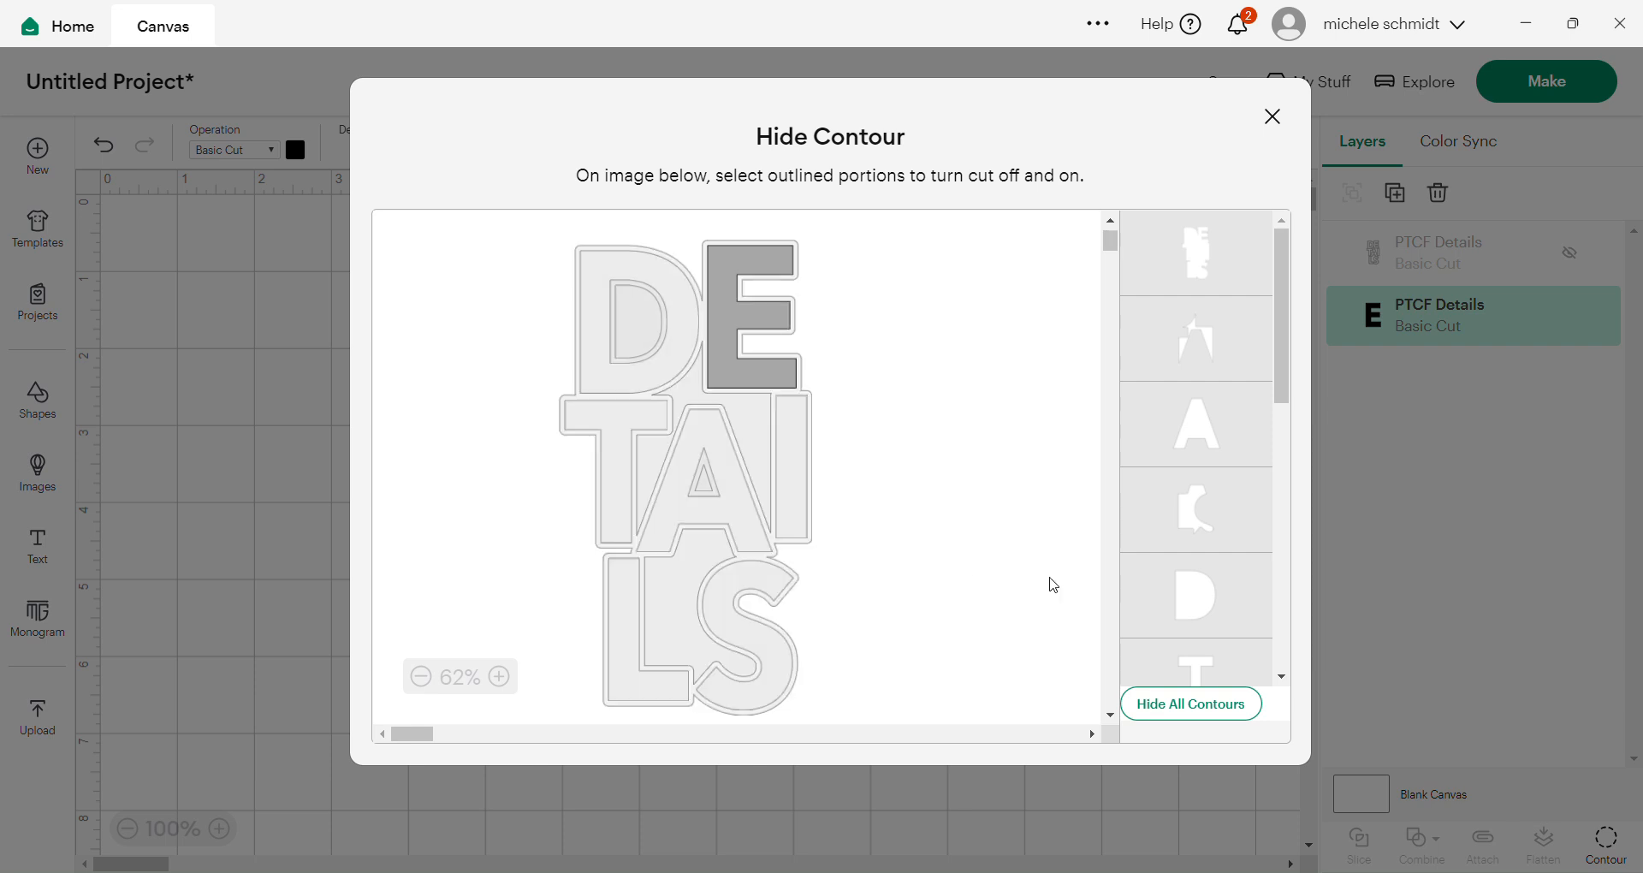
{"action": "left_click", "coordinate": [1204, 670]}
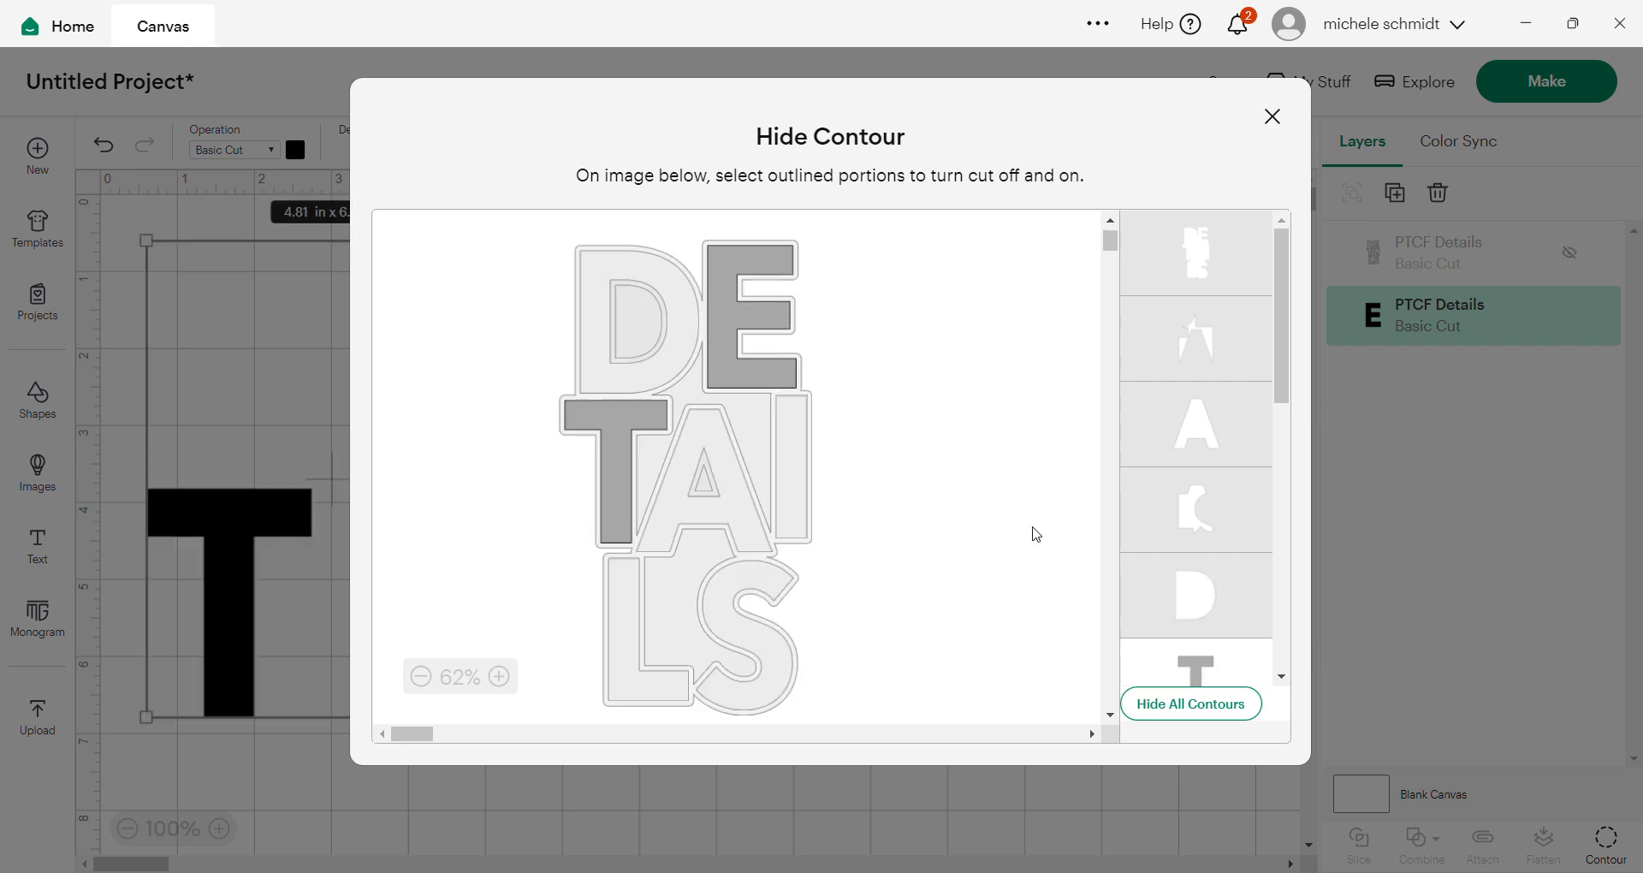
{"action": "left_click", "coordinate": [733, 370]}
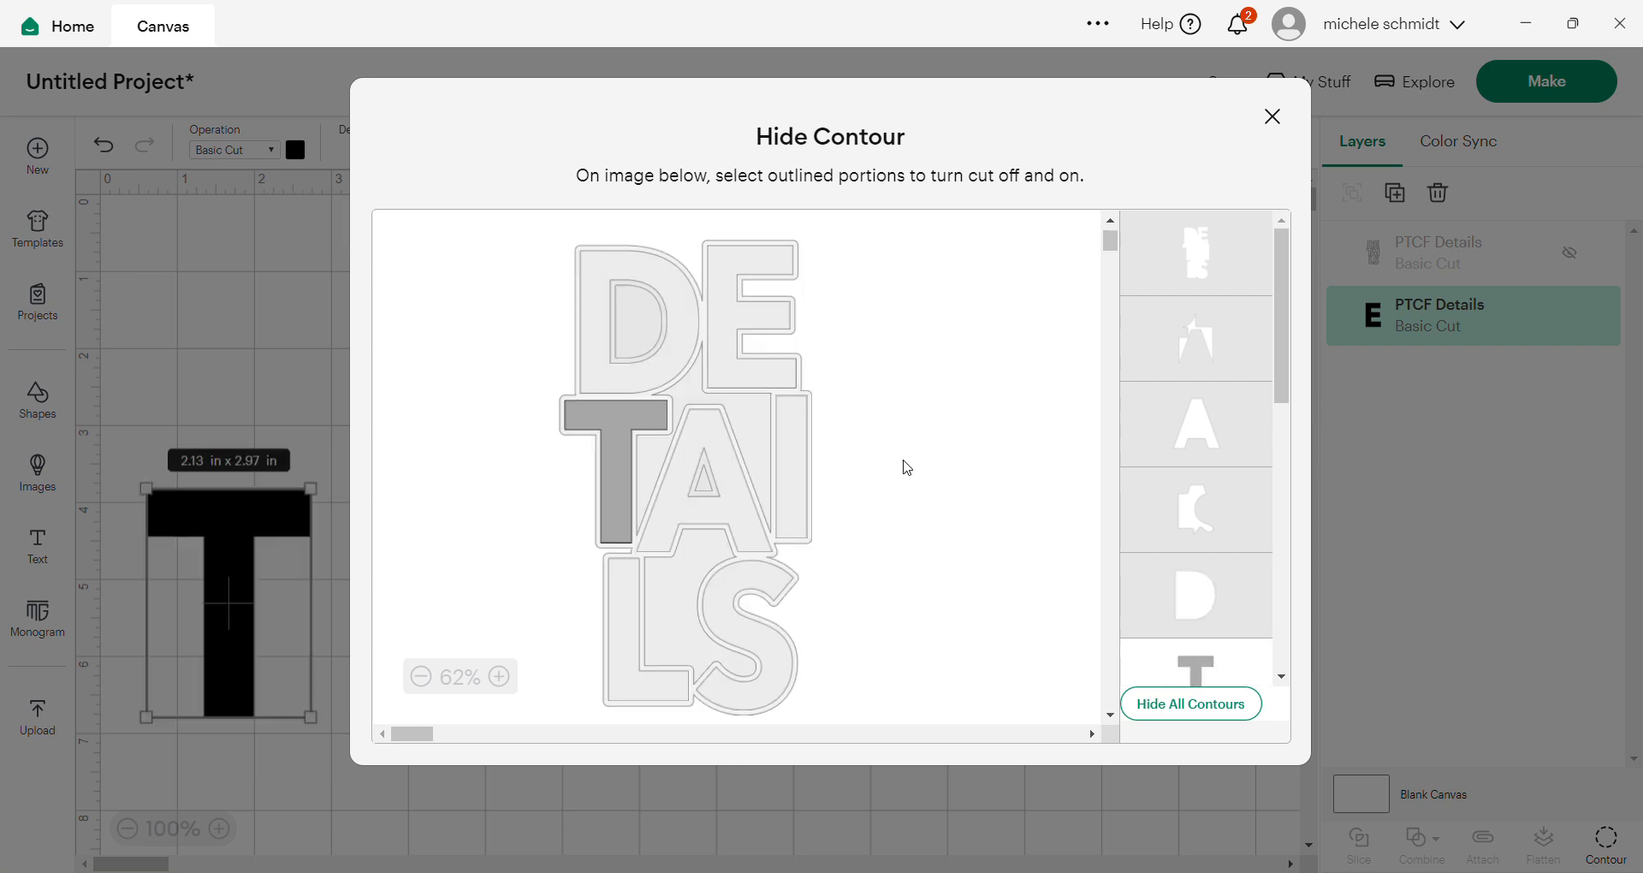
{"action": "left_click", "coordinate": [1271, 116]}
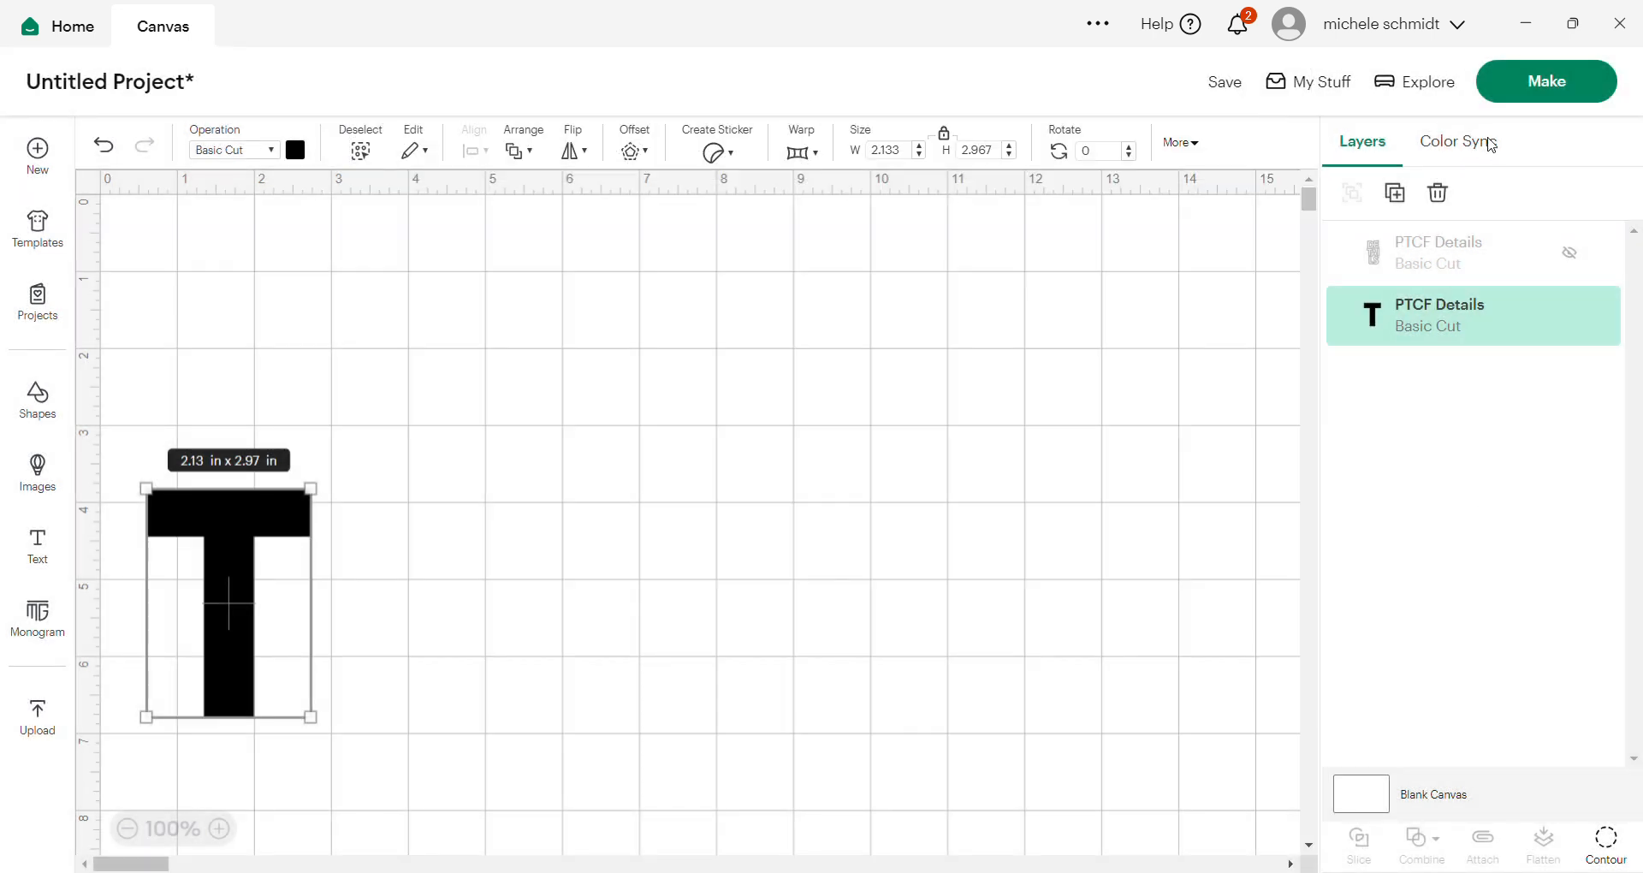
{"action": "left_click", "coordinate": [1522, 80]}
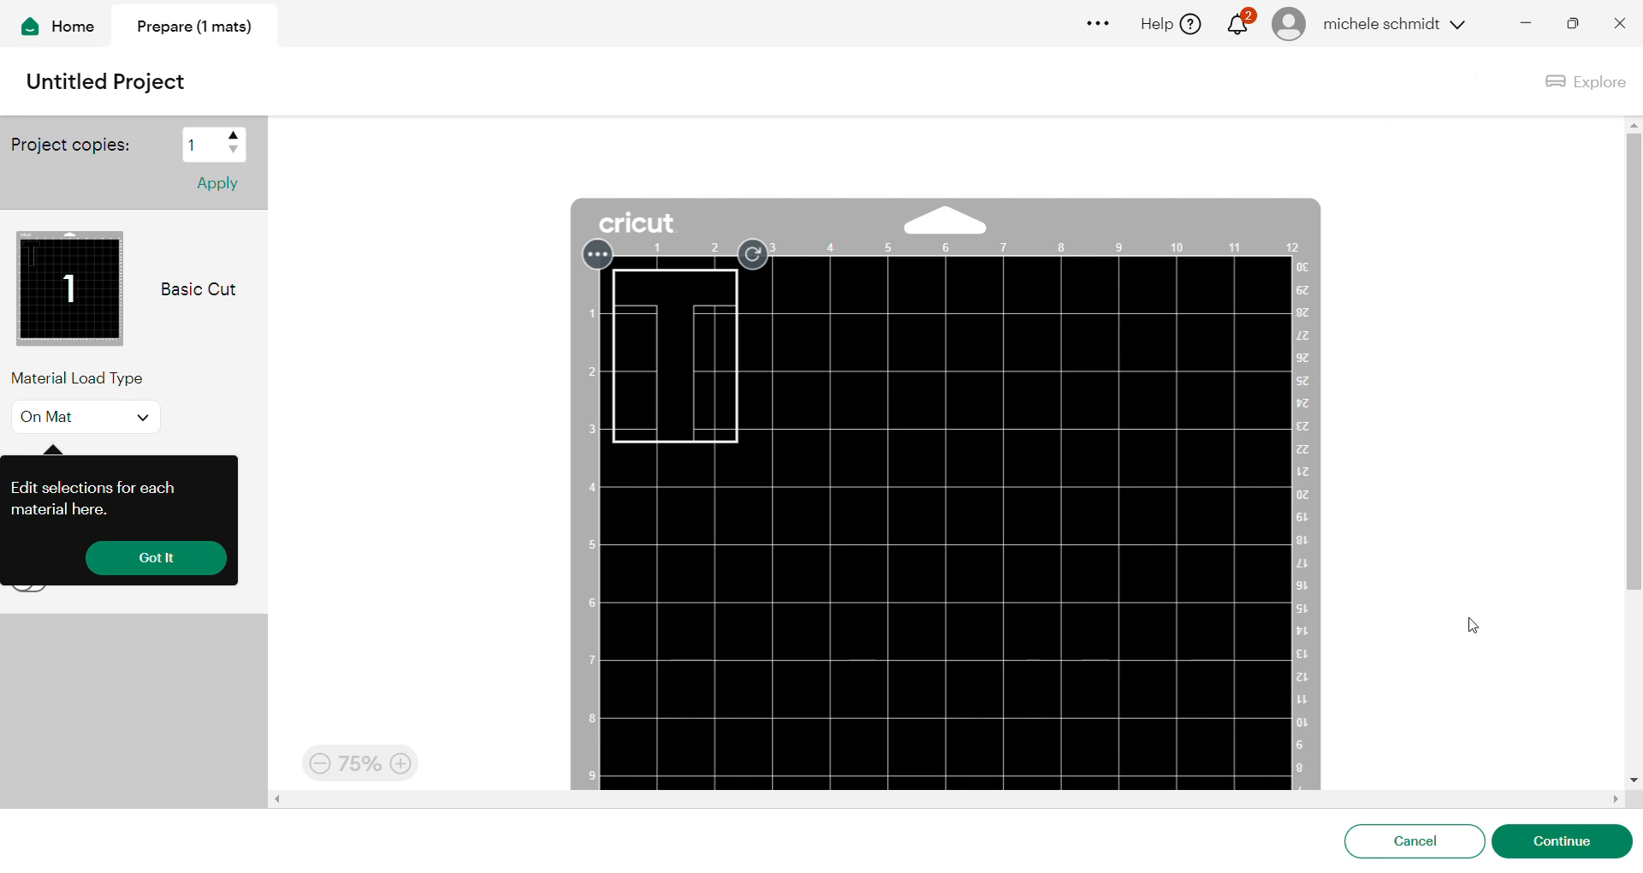
{"action": "left_click", "coordinate": [1415, 841]}
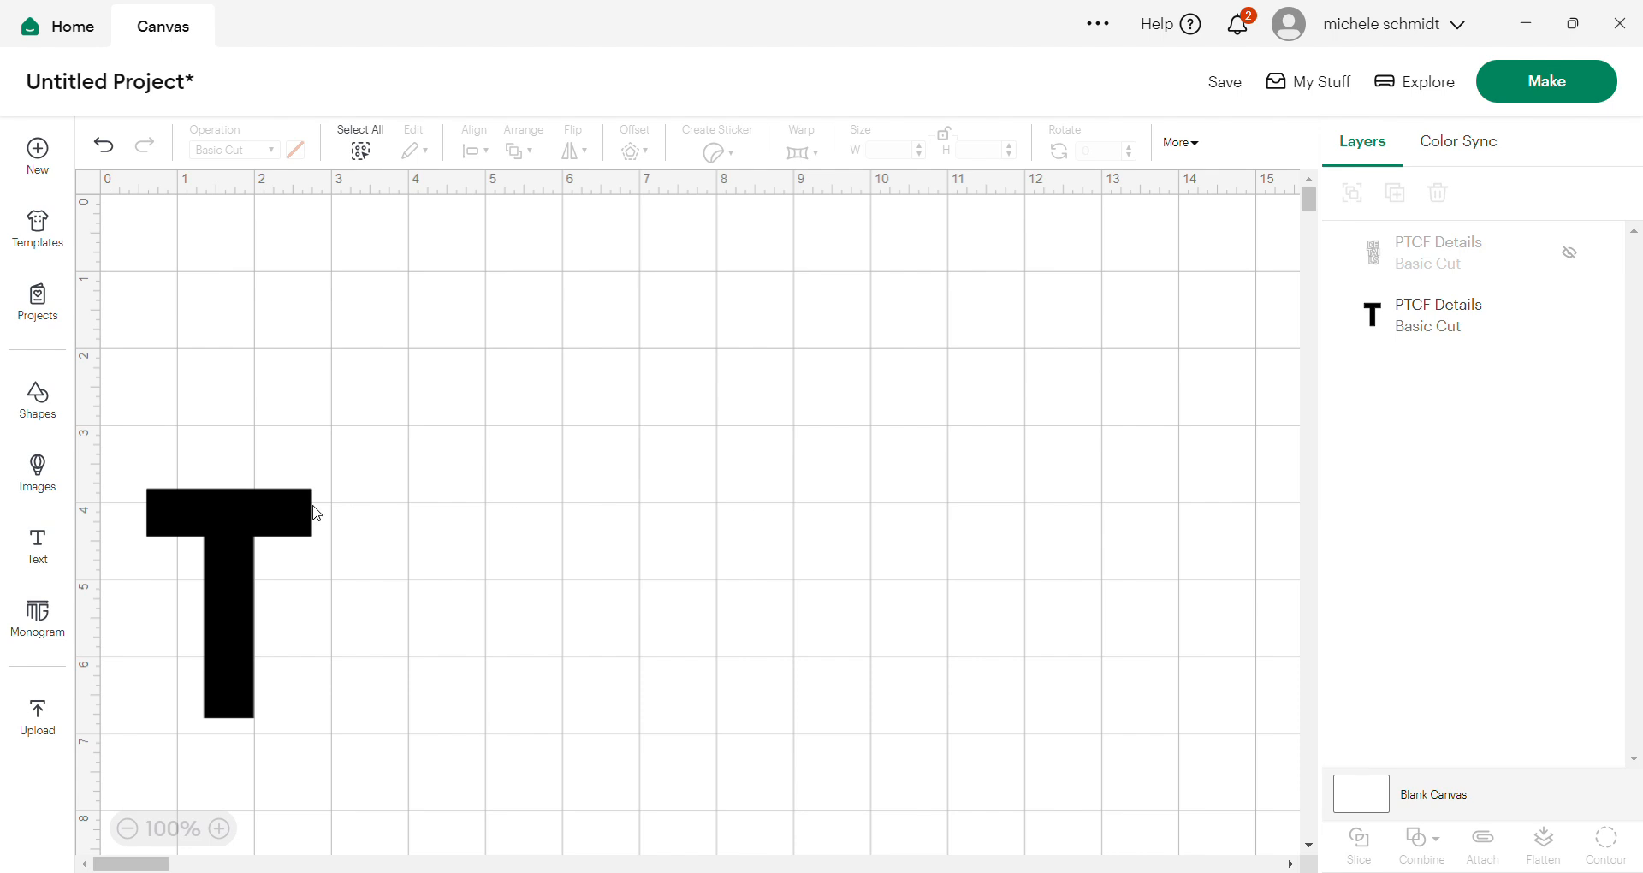
{"action": "left_click", "coordinate": [270, 507]}
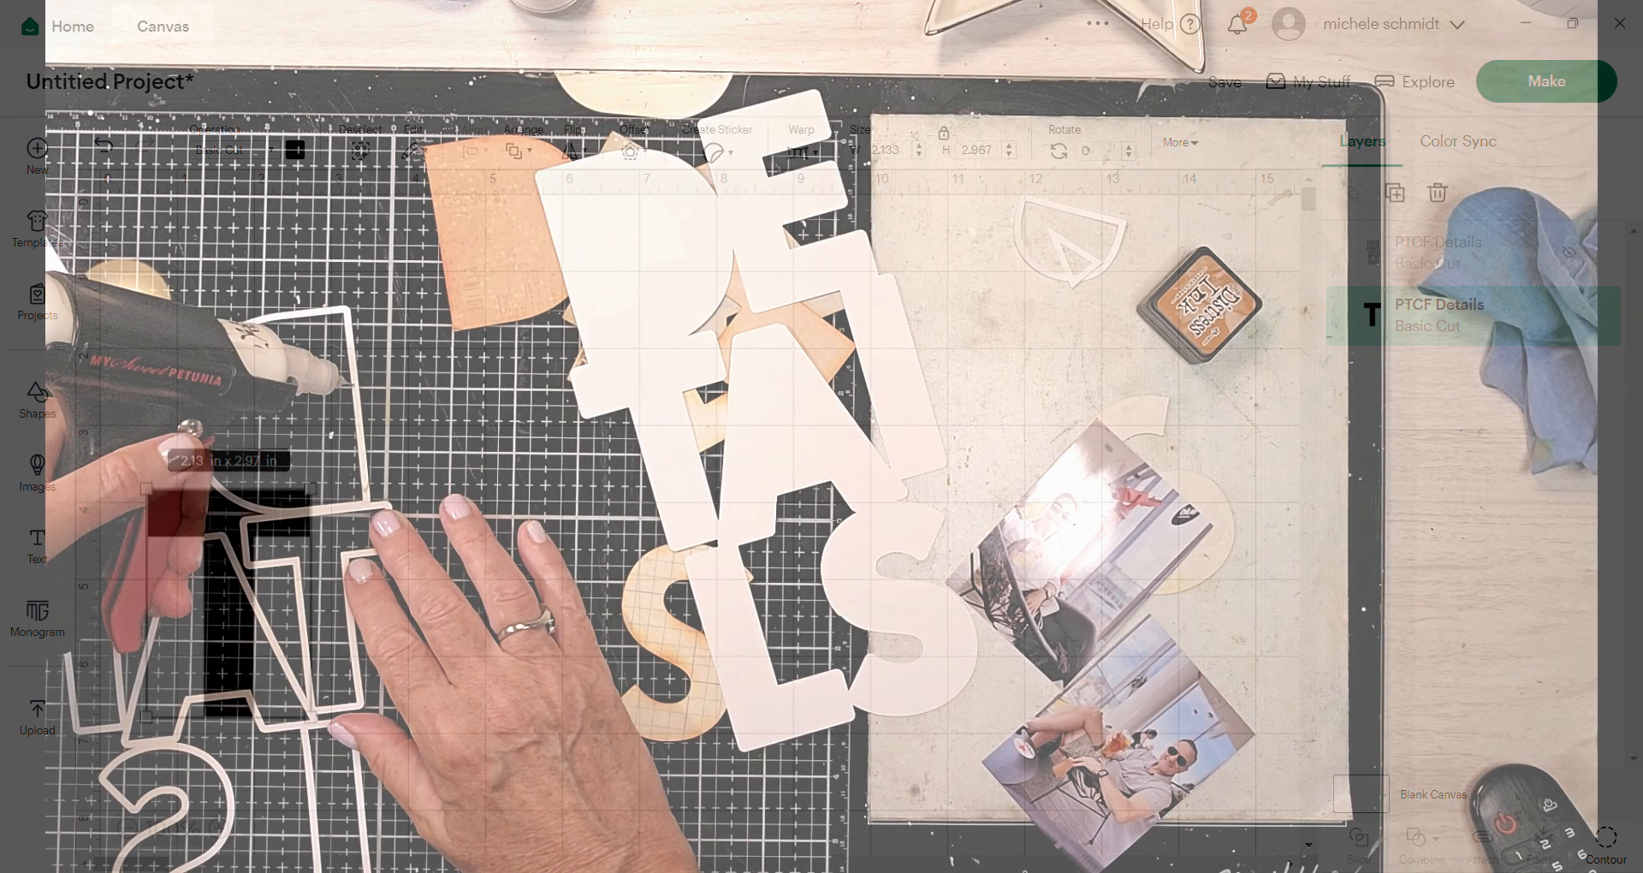